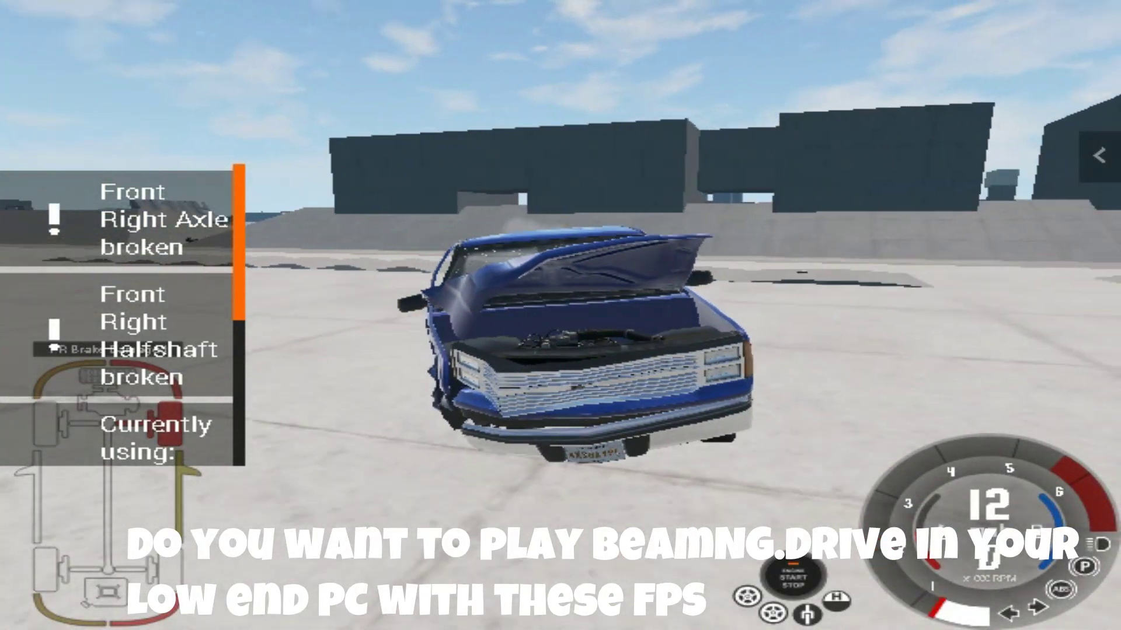
# Step: Drive the pickup truck in Freeroam, resetting it once to its undamaged state
pyautogui.press('w')
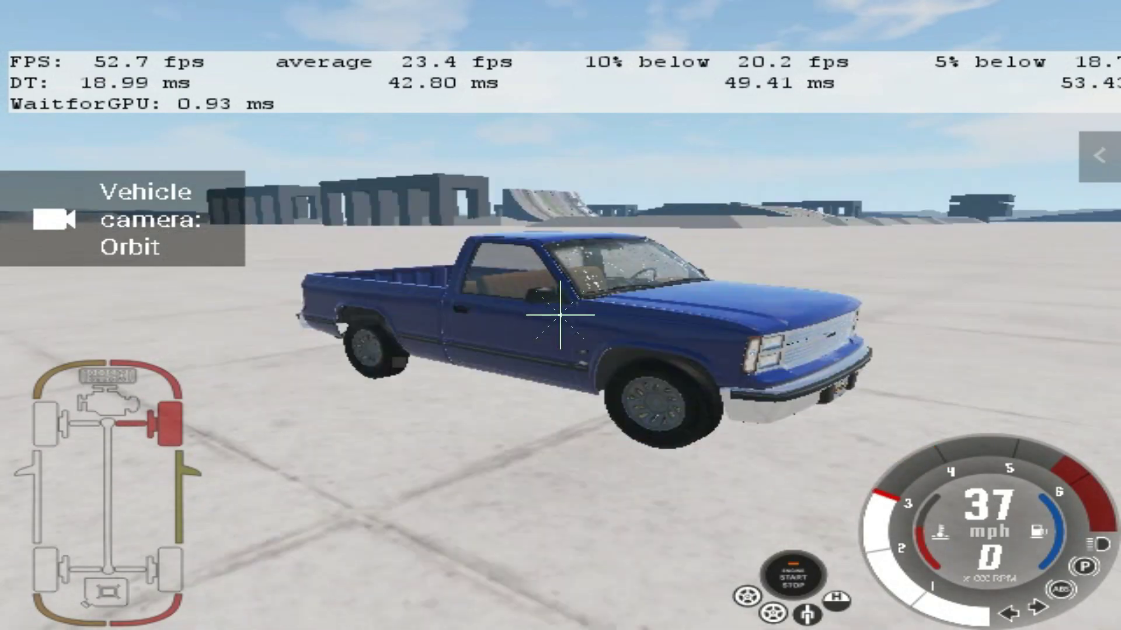
pyautogui.press('r')
pyautogui.press('w')
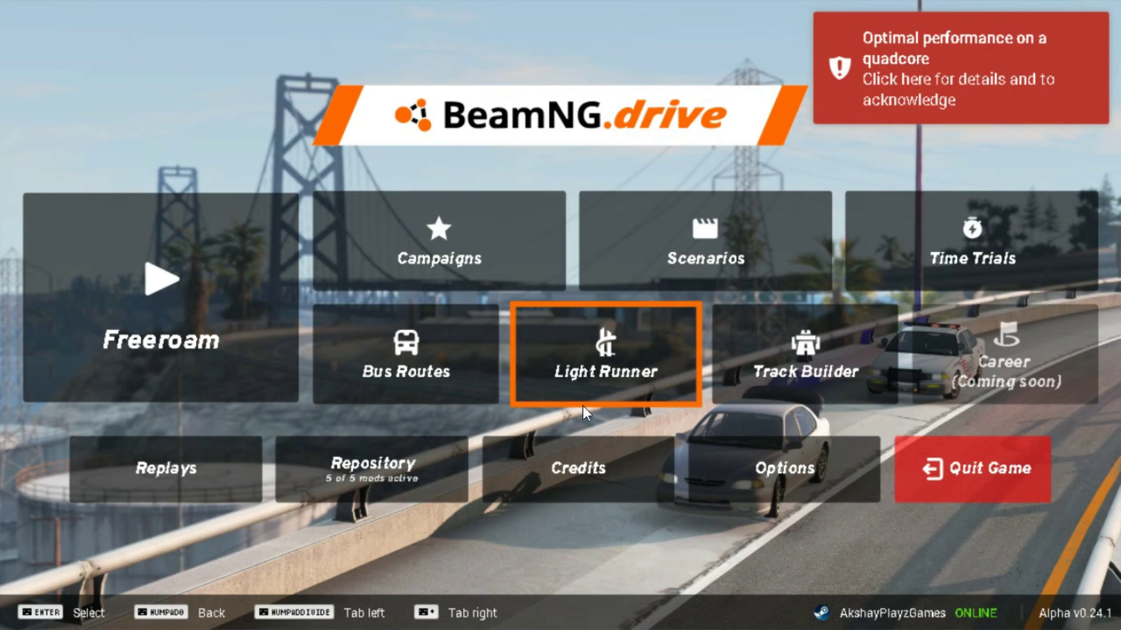
# Step: In Graphics options, untick Anti-Aliasing with the mode left at FXAA, then review the quality settings
pyautogui.click(755, 468)
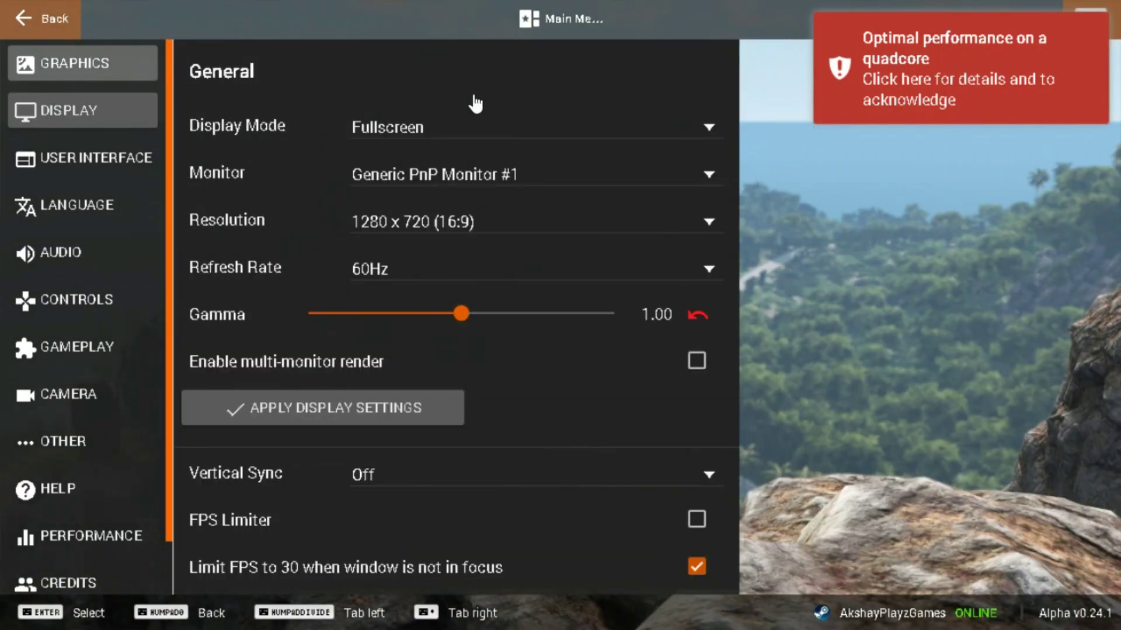
pyautogui.scroll(-5, 475, 104)
pyautogui.click(692, 128)
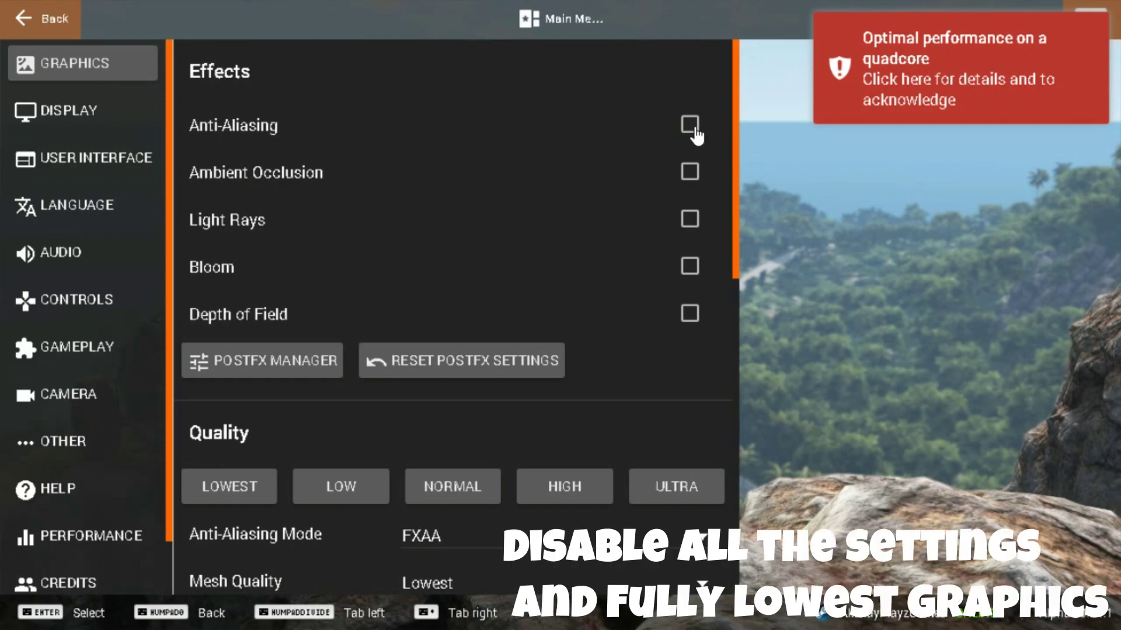
pyautogui.scroll(-3, 398, 358)
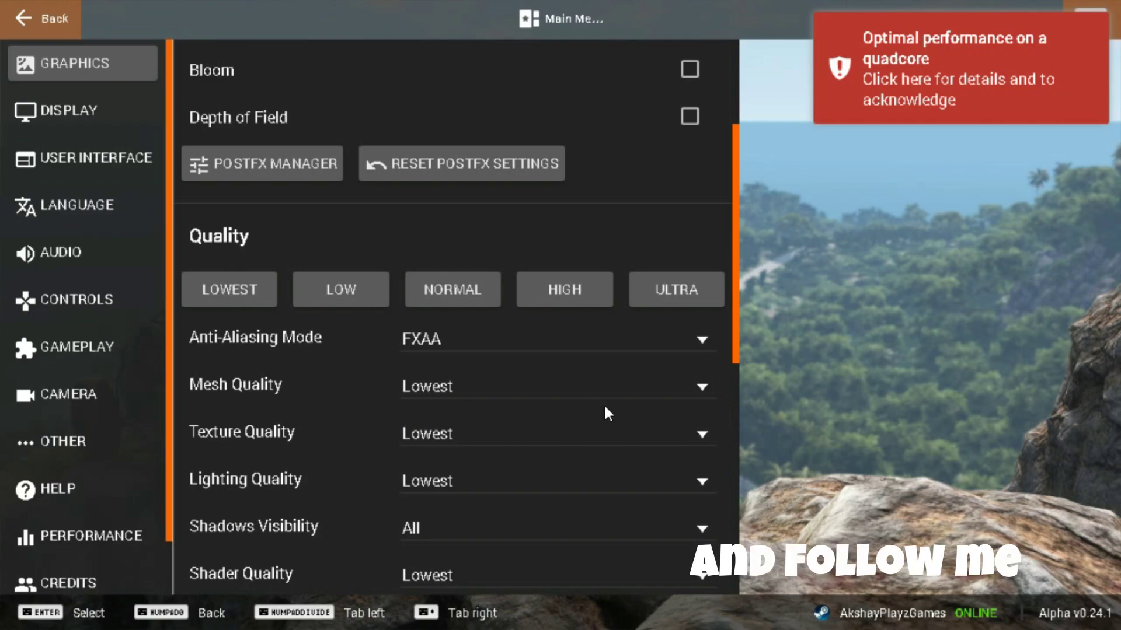
pyautogui.scroll(-2, 605, 407)
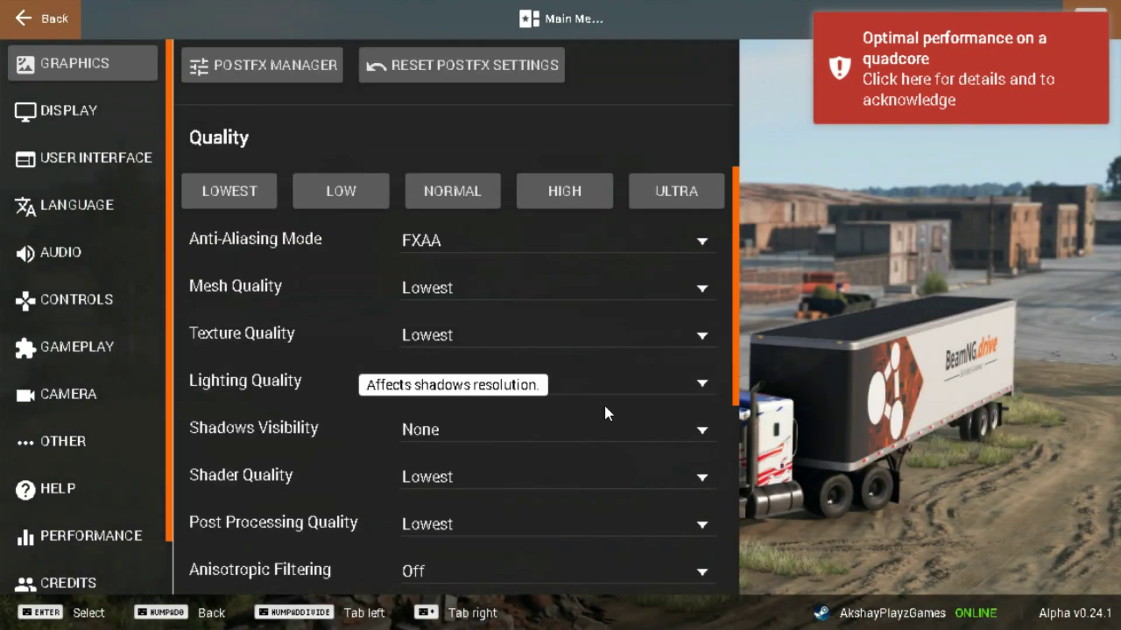
pyautogui.click(453, 250)
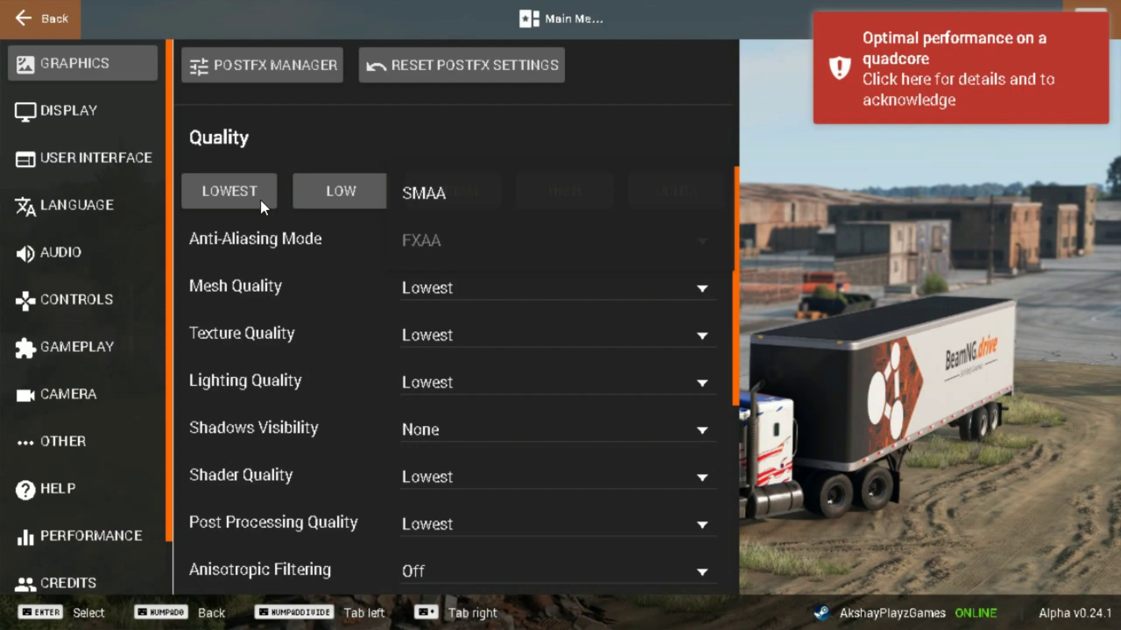
pyautogui.click(230, 190)
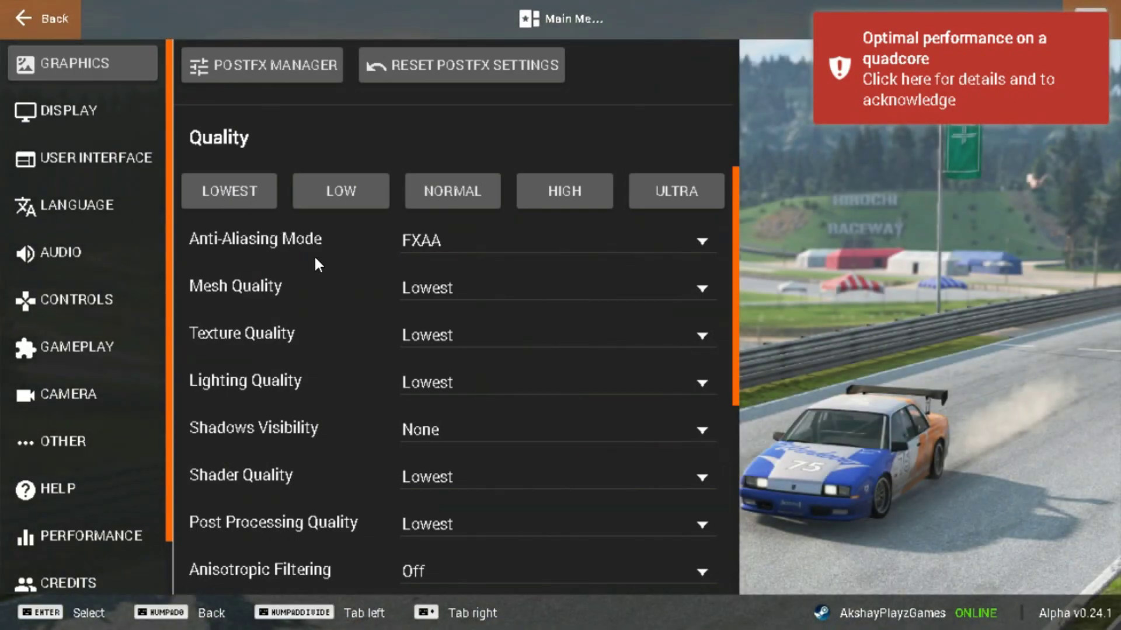
pyautogui.scroll(-5, 325, 277)
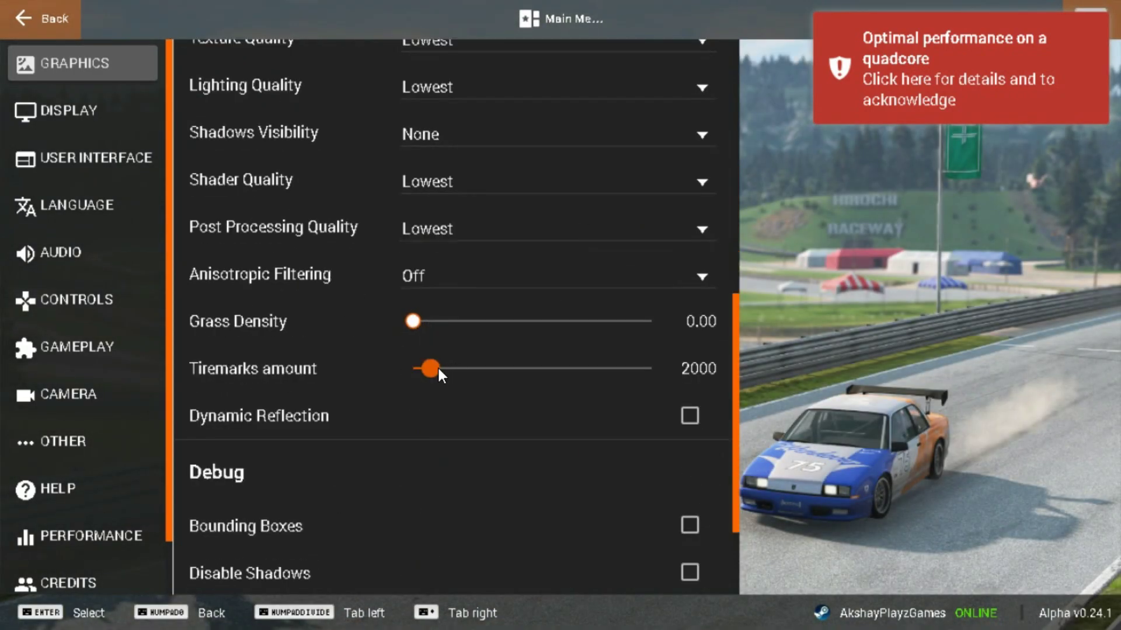
pyautogui.scroll(-2, 494, 403)
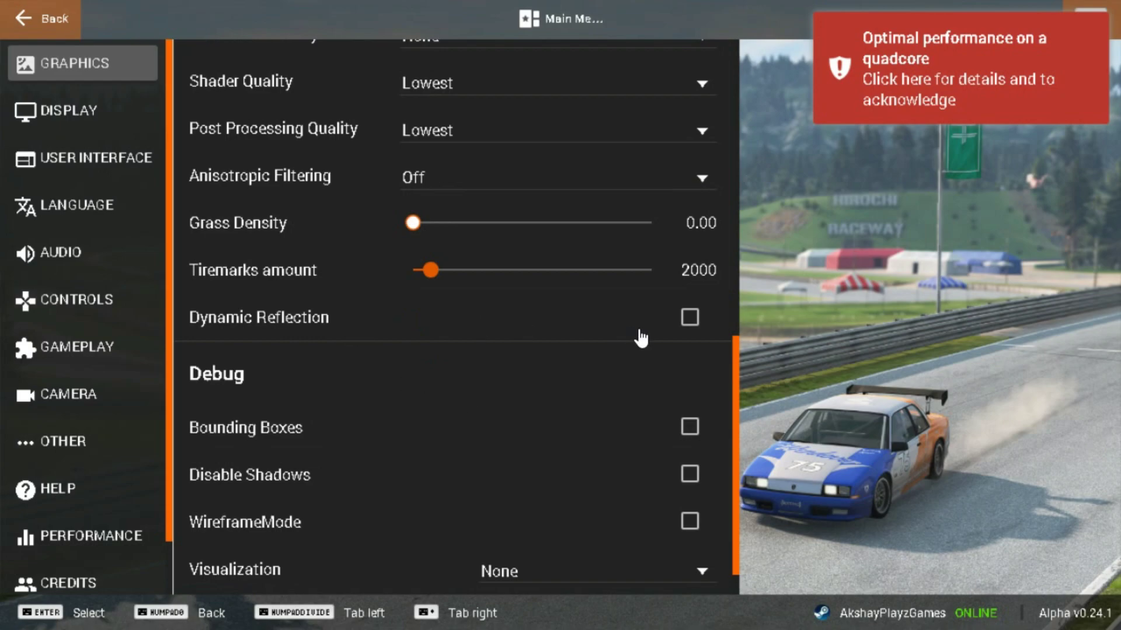
pyautogui.scroll(-1, 483, 420)
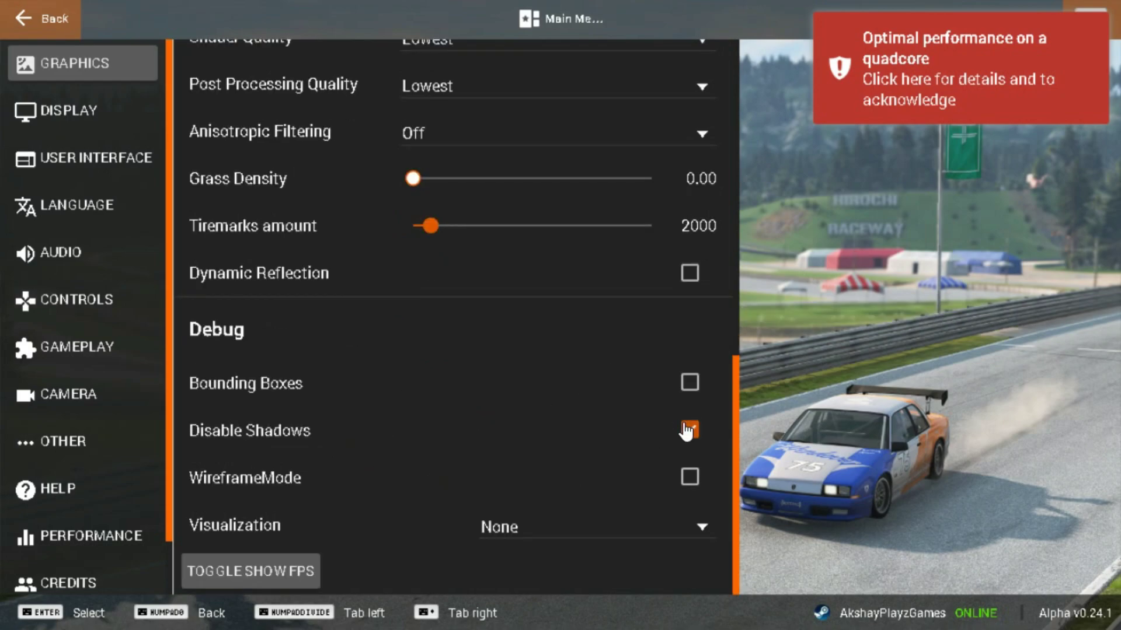
# Step: Set the display to Fullscreen, 640 x 480 at 60Hz and apply the display settings
pyautogui.click(76, 114)
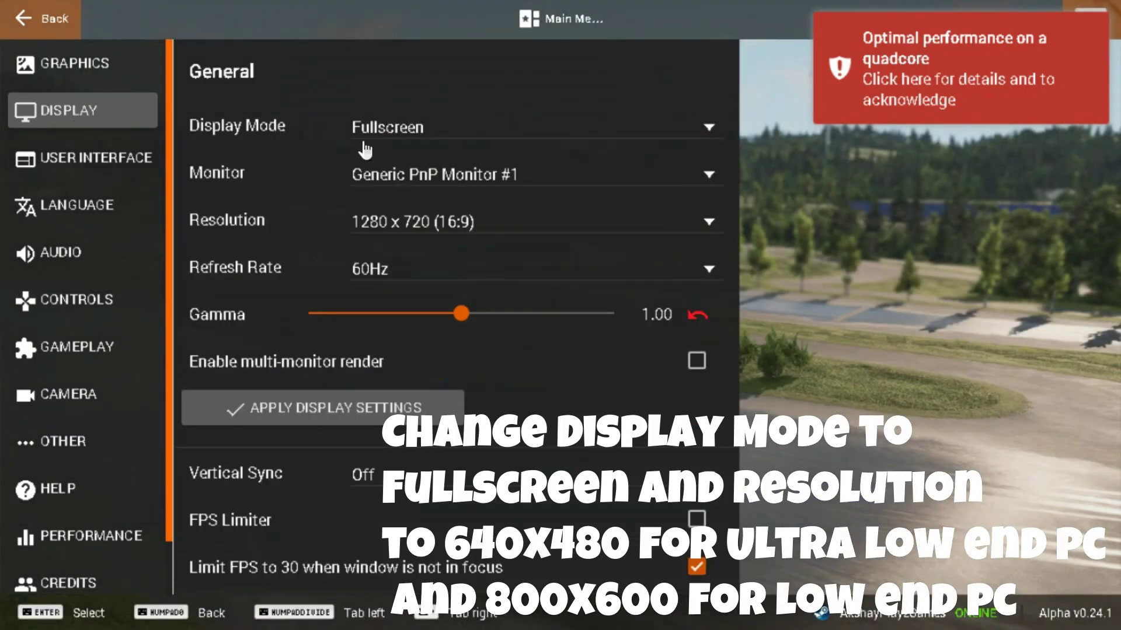
pyautogui.click(396, 128)
pyautogui.click(397, 129)
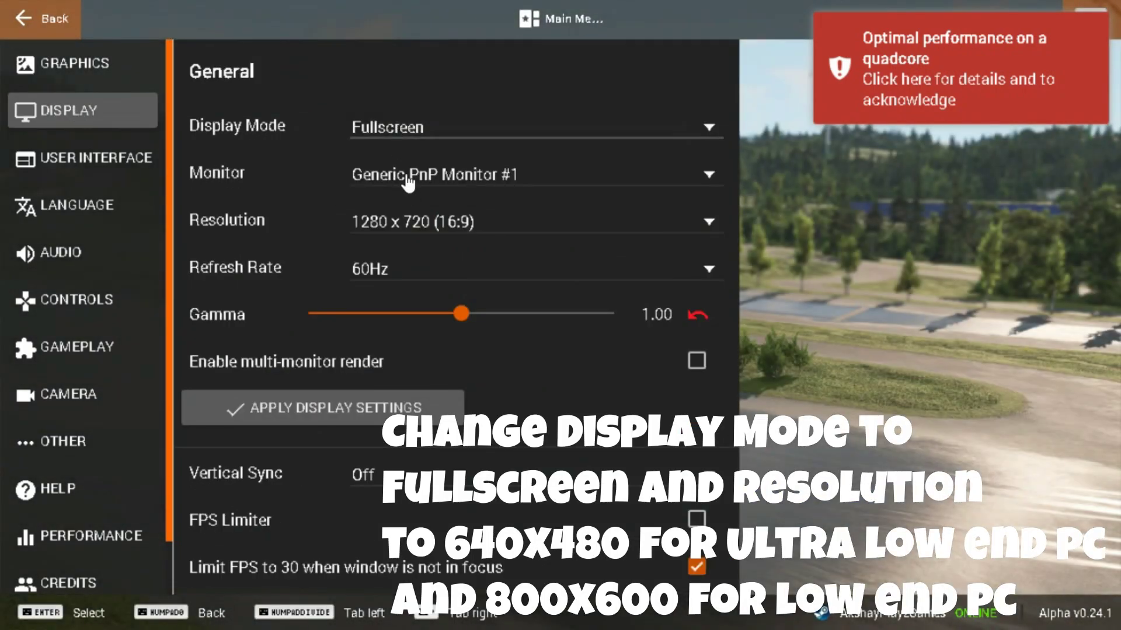
pyautogui.click(426, 213)
pyautogui.scroll(-2, 428, 295)
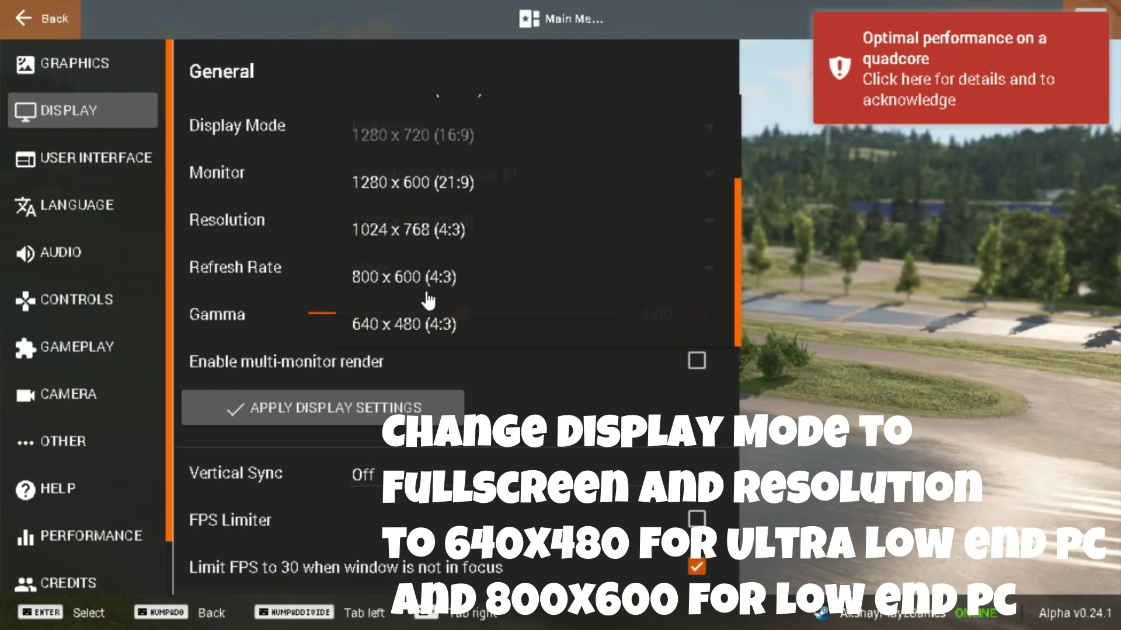
pyautogui.click(421, 325)
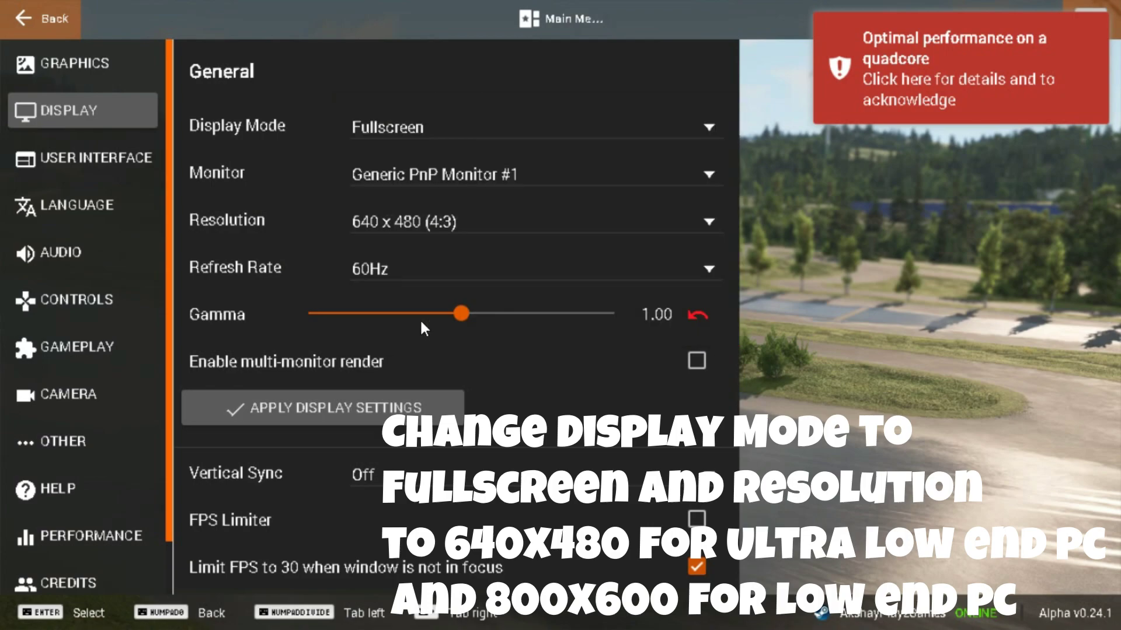
pyautogui.click(383, 272)
pyautogui.click(383, 272)
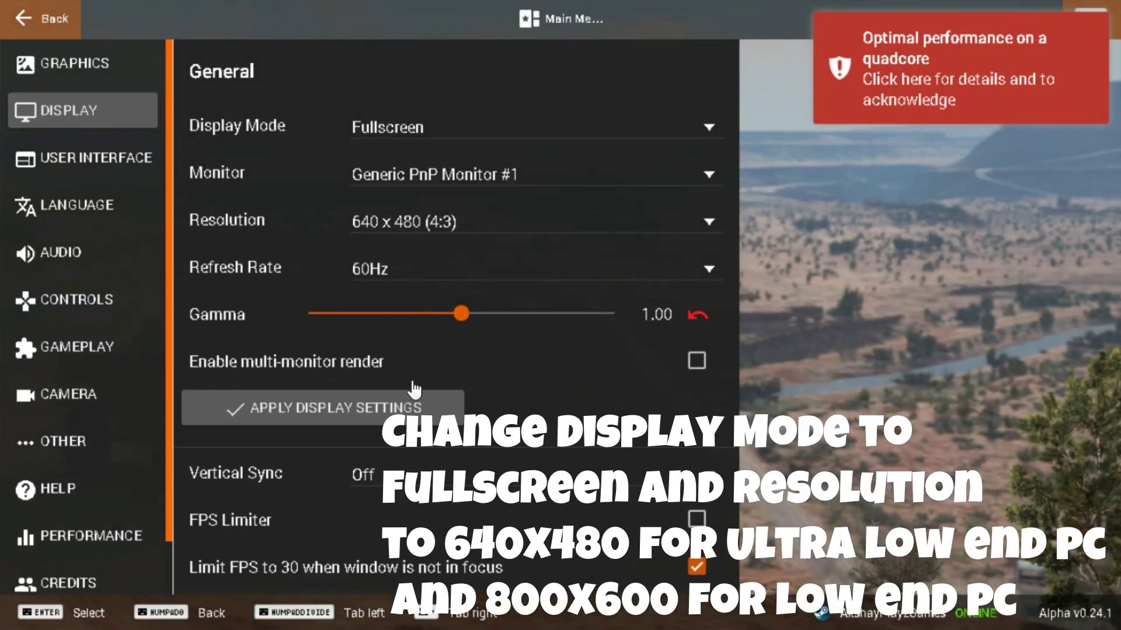
pyautogui.click(378, 412)
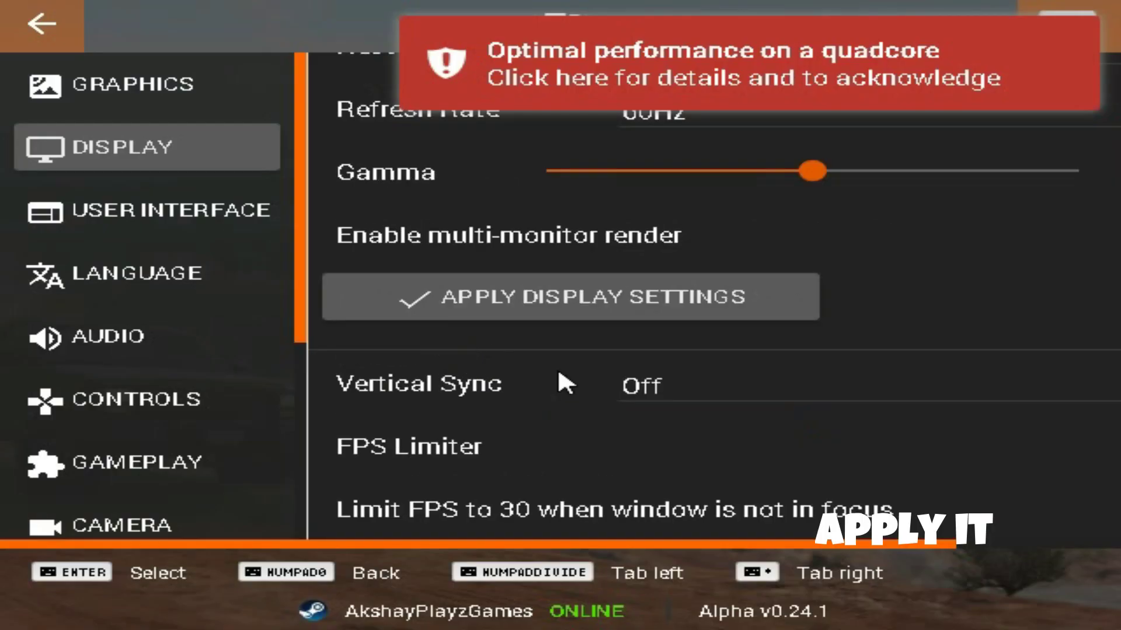
# Step: Quit BeamNG.drive to the Windows desktop
pyautogui.scroll(4, 432, 429)
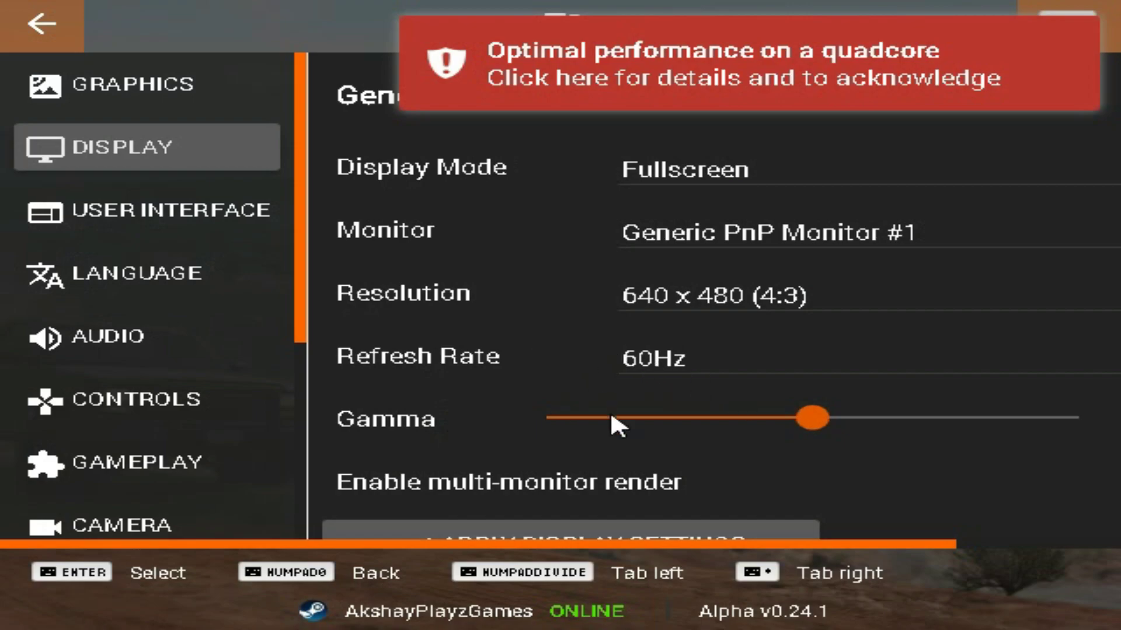
pyautogui.moveTo(583, 545); pyautogui.dragTo(1093, 36)
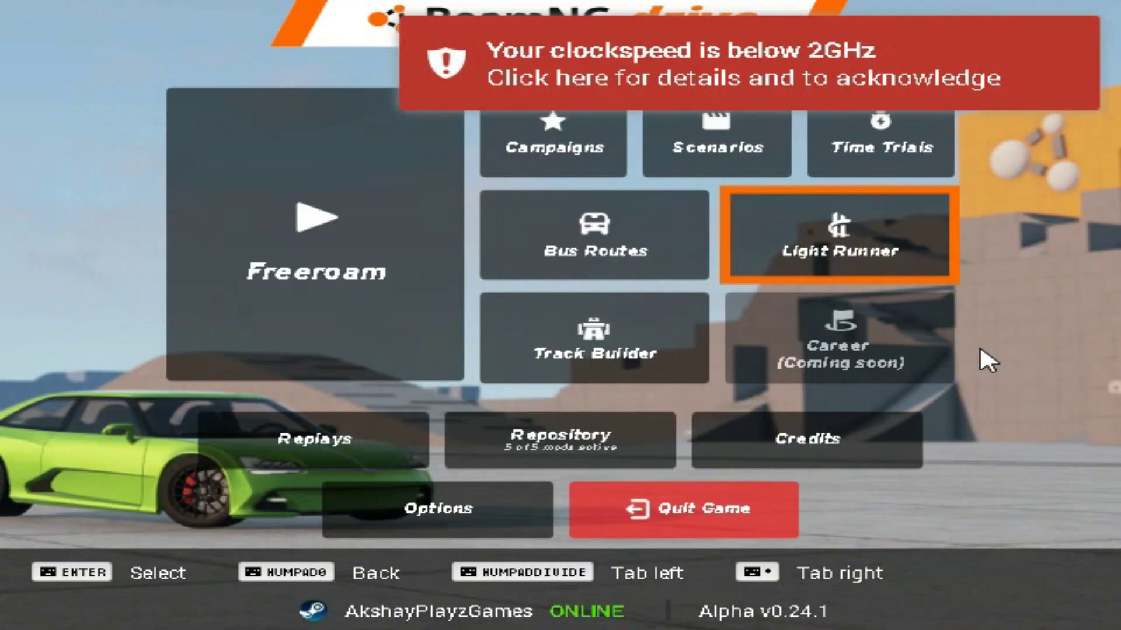
pyautogui.click(650, 507)
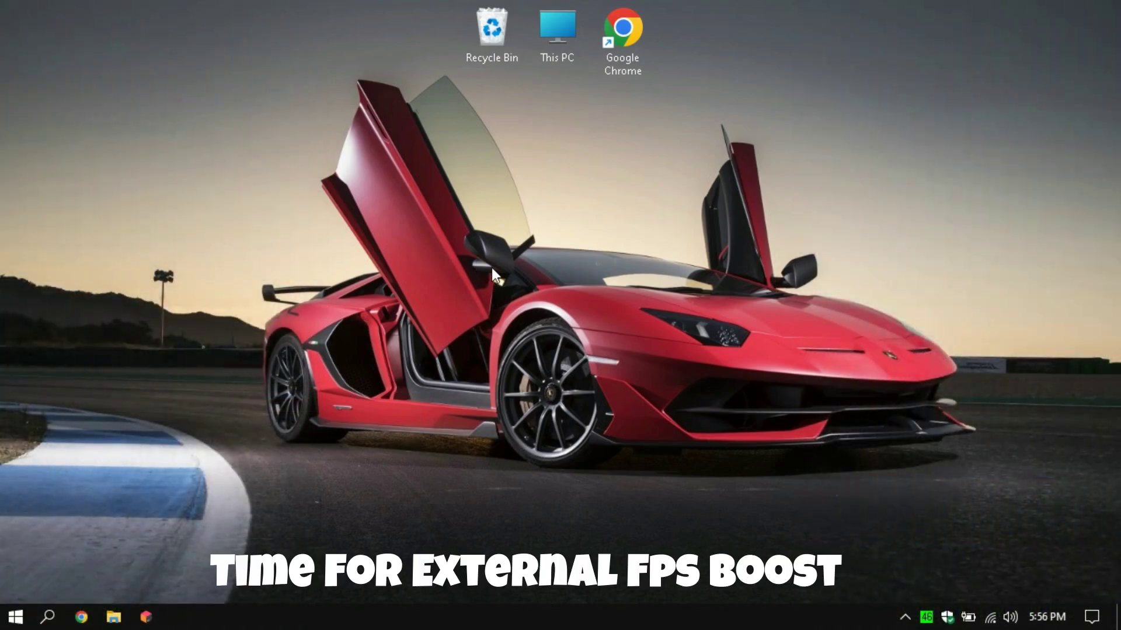
# Step: Refresh the desktop, then run %localappdata% from the Run dialog
pyautogui.rightClick(304, 267)
pyautogui.click(425, 317)
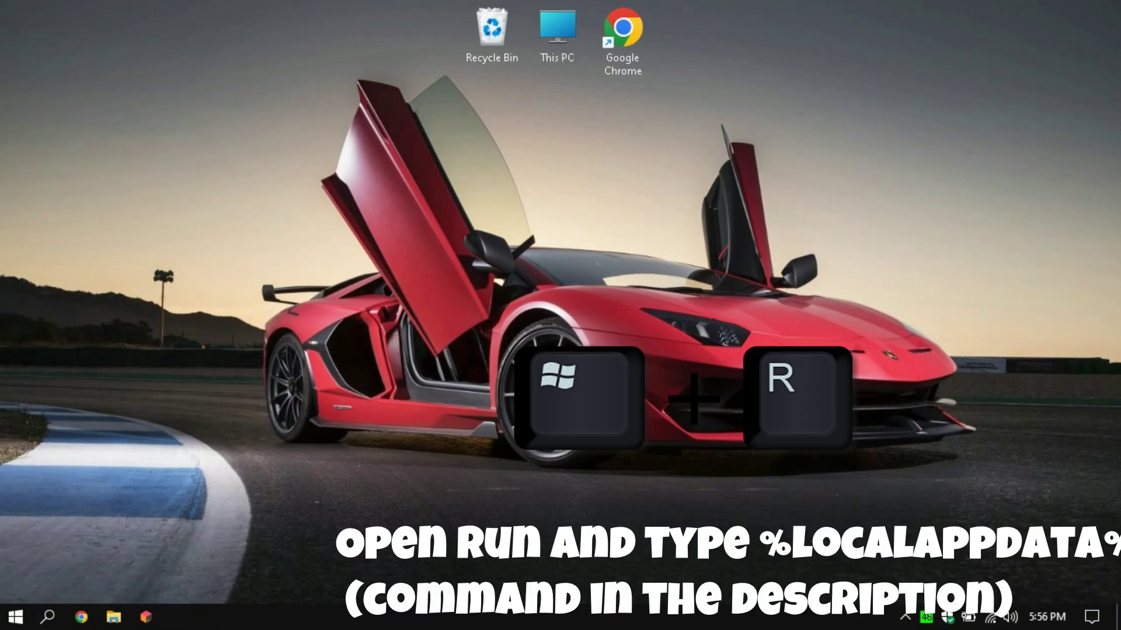
pyautogui.press('super')
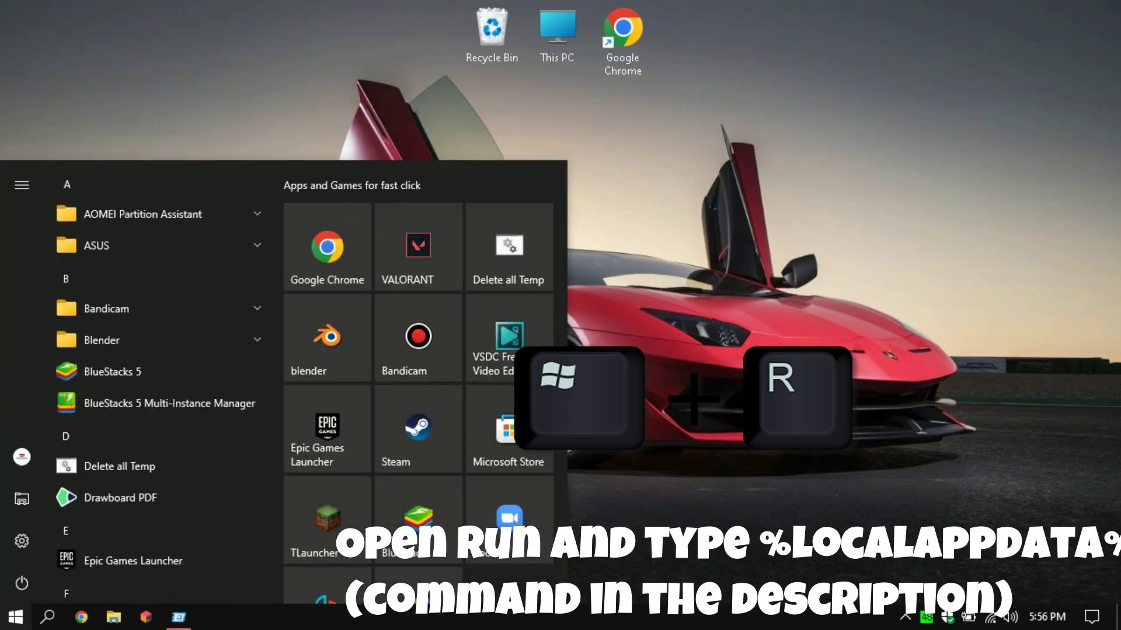
pyautogui.press('super+r')
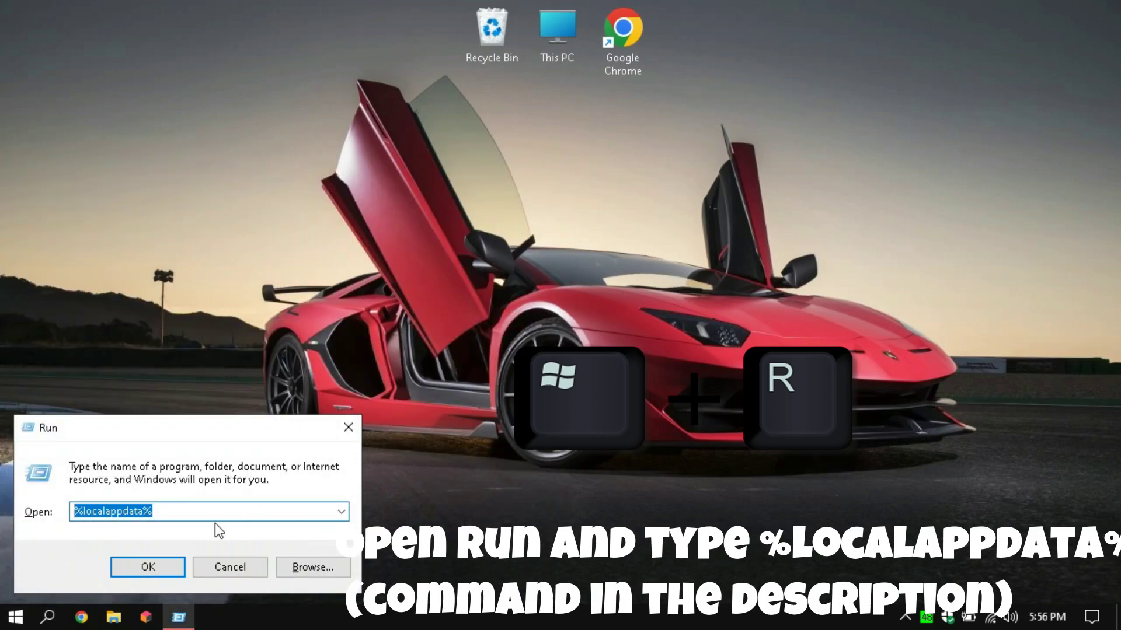
pyautogui.moveTo(157, 512); pyautogui.dragTo(89, 518)
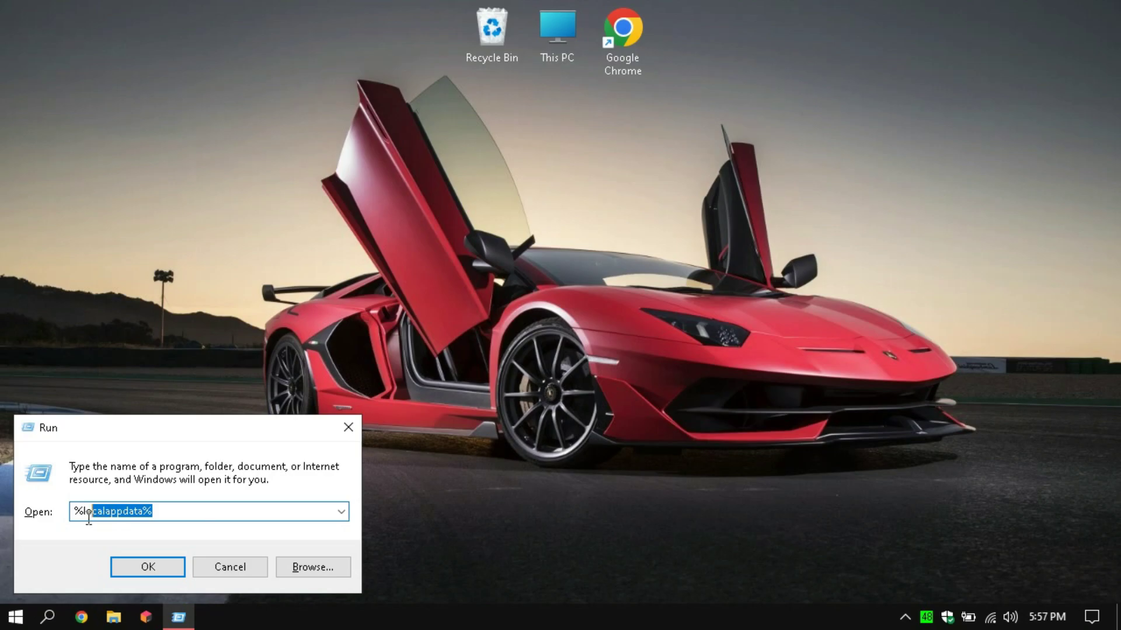
pyautogui.click(146, 563)
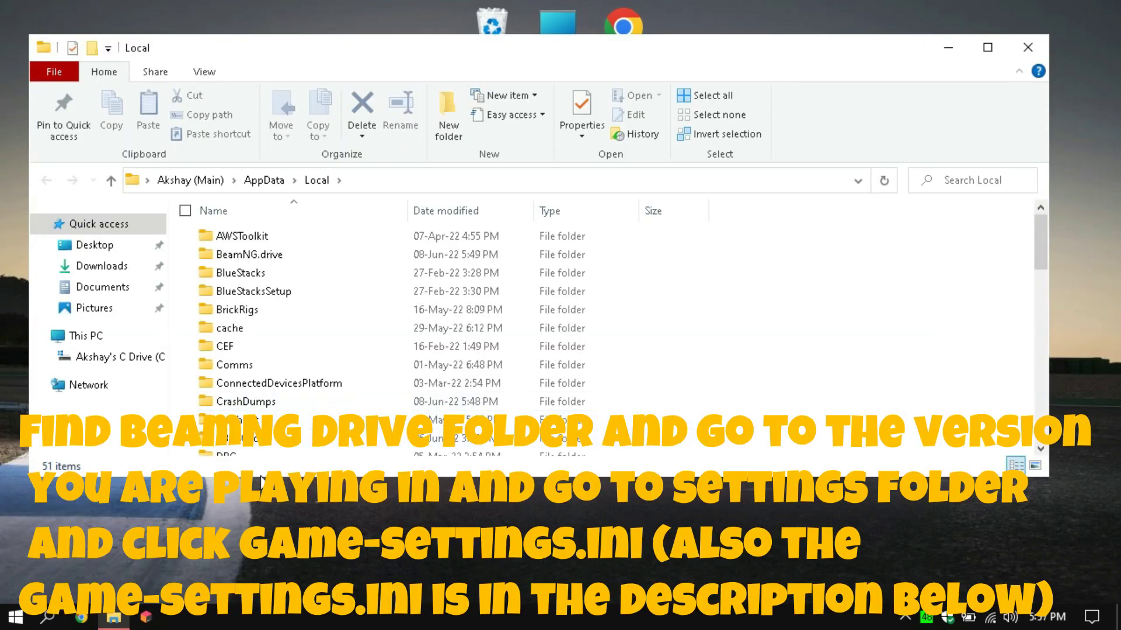
# Step: Maximize File Explorer, browse into BeamNG.drive\0.24\settings and select game-settings.ini
pyautogui.click(987, 48)
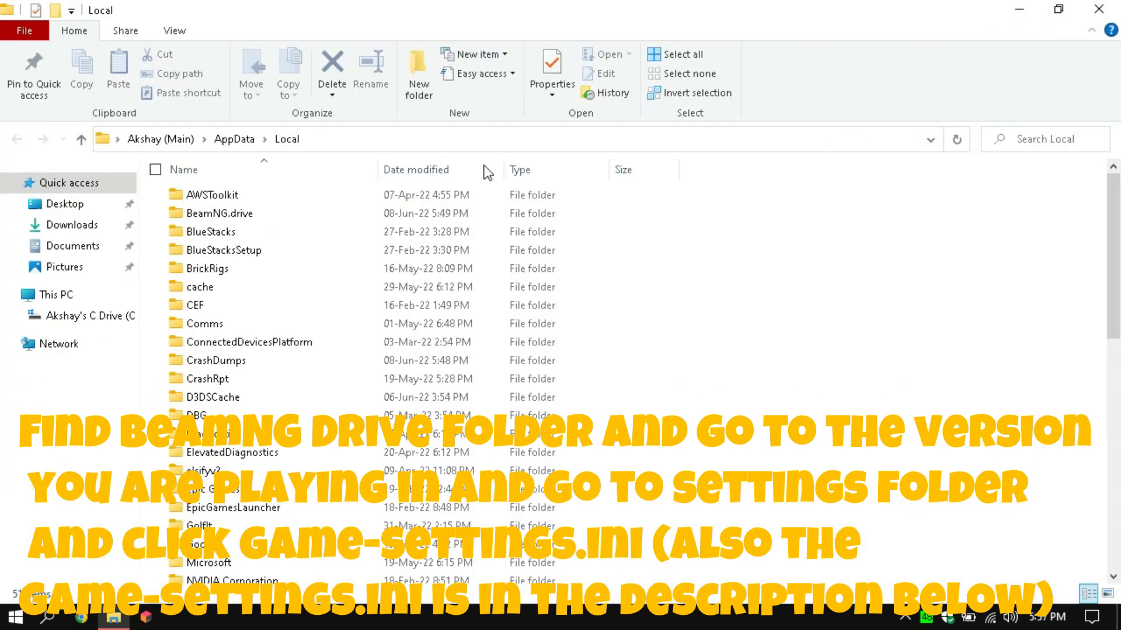
pyautogui.doubleClick(232, 216)
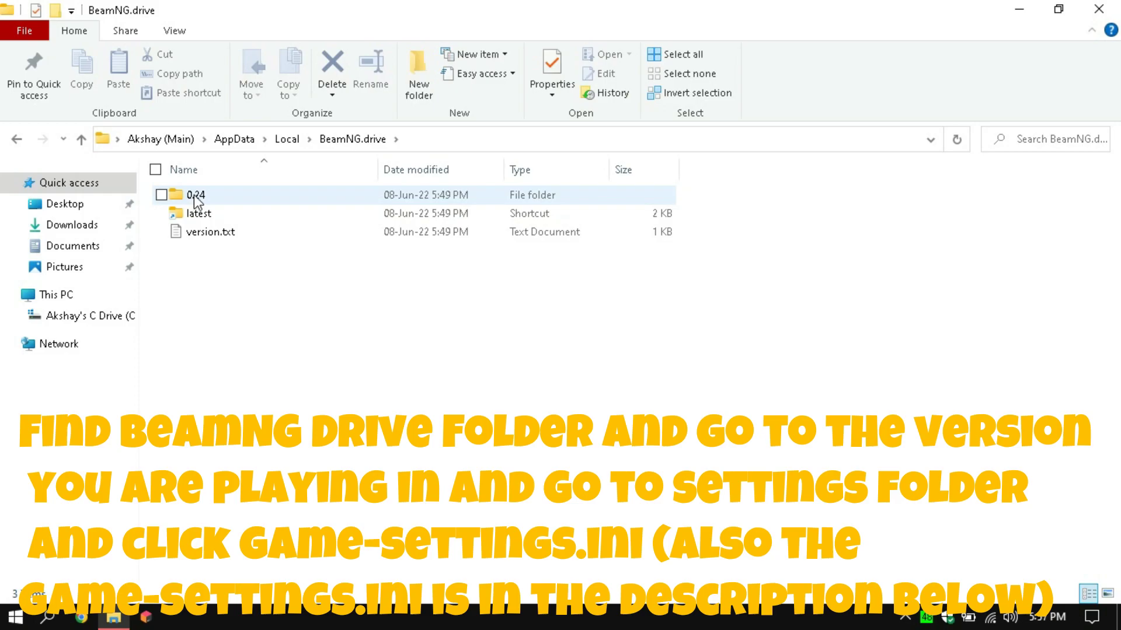
pyautogui.doubleClick(200, 198)
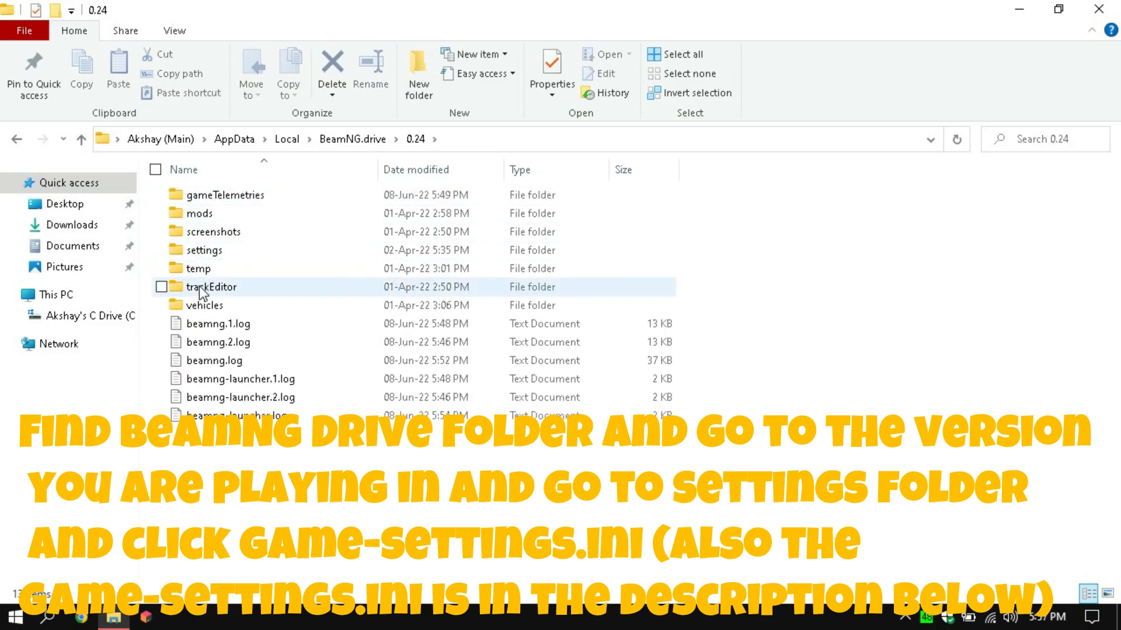
pyautogui.click(215, 253)
pyautogui.doubleClick(215, 252)
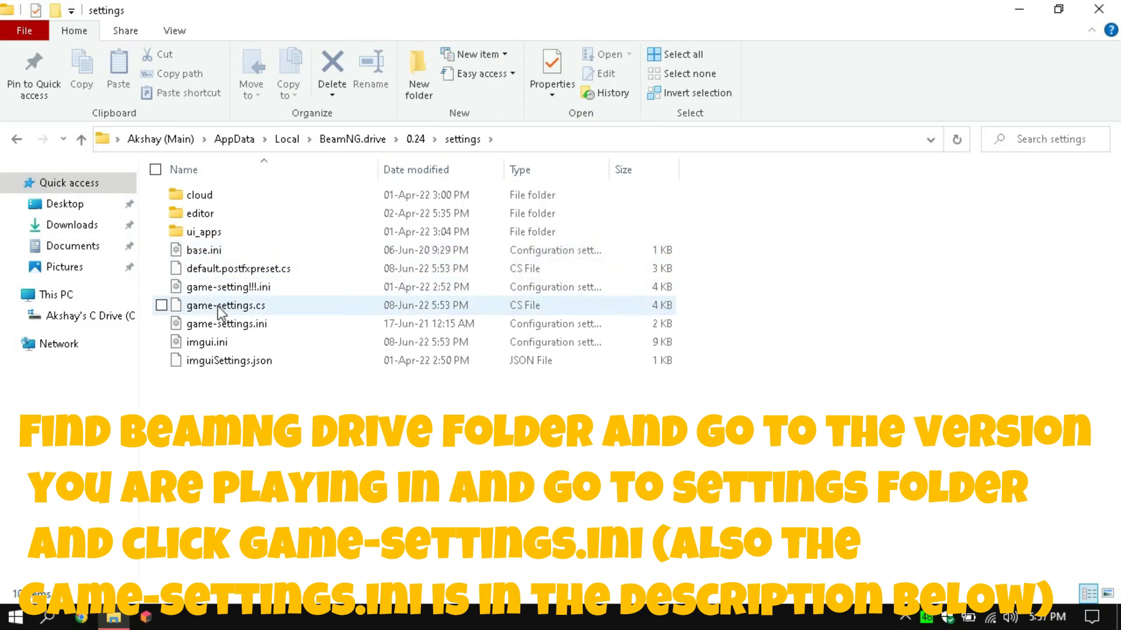
pyautogui.click(220, 328)
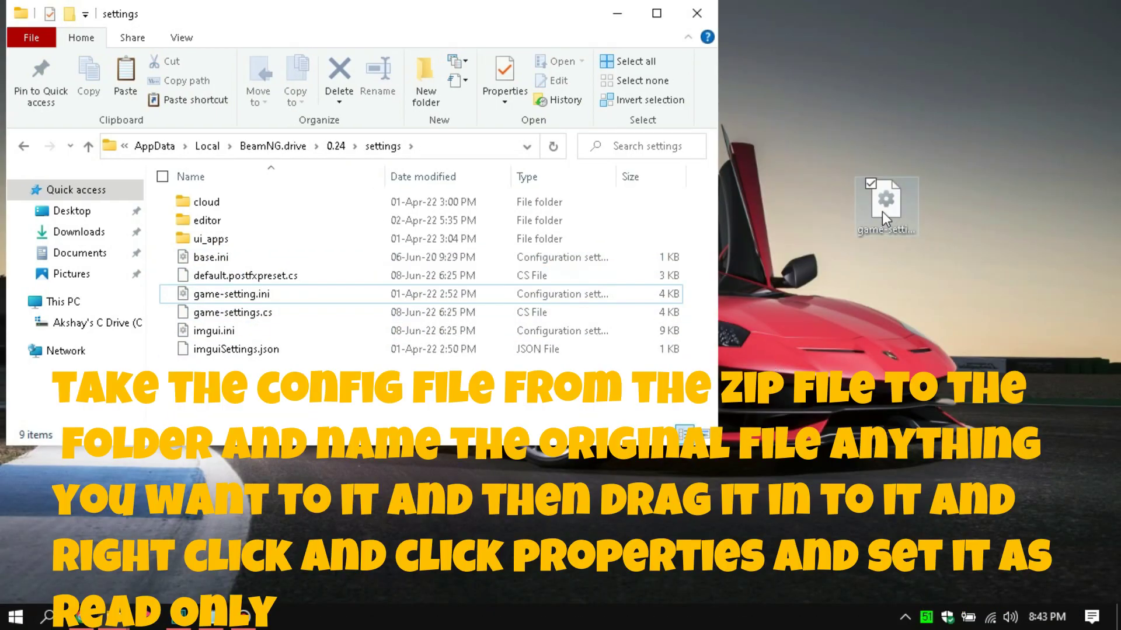
# Step: Rename game-setting.ini to game-setting!!!!.ini and drag the desktop game-settings.ini into the folder
pyautogui.click(270, 291)
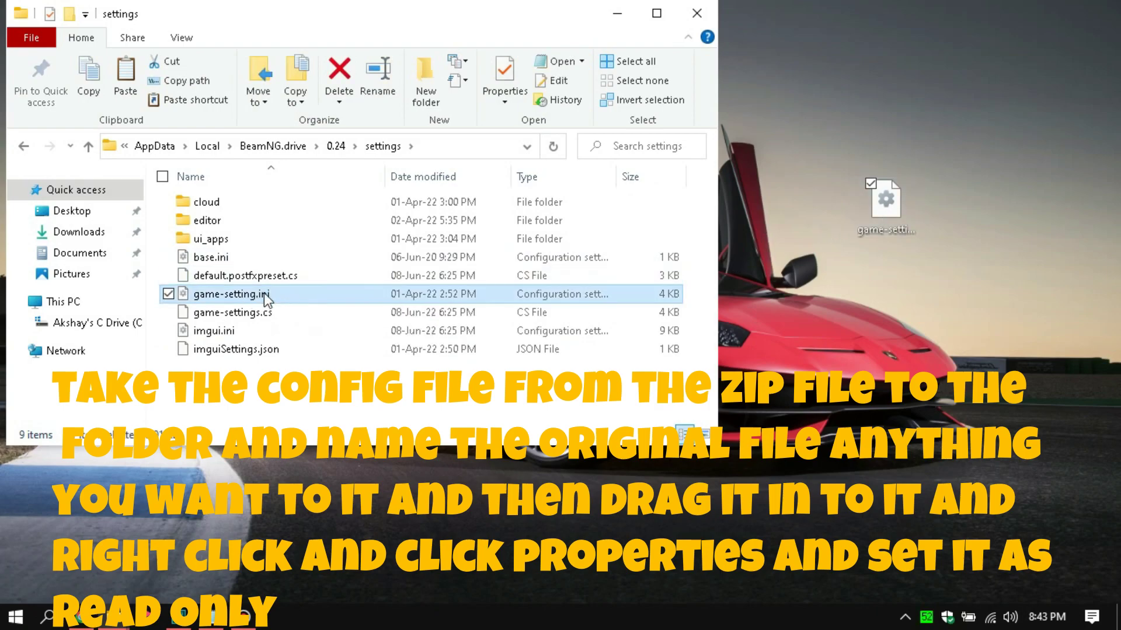
pyautogui.rightClick(264, 293)
pyautogui.click(35, 567)
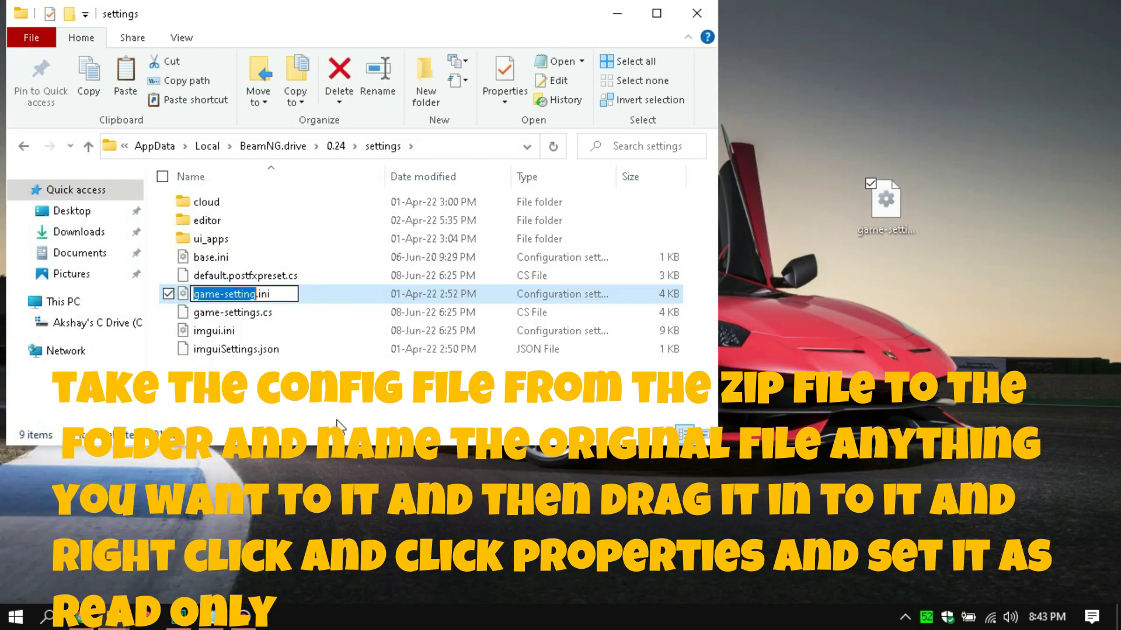
pyautogui.click(255, 295)
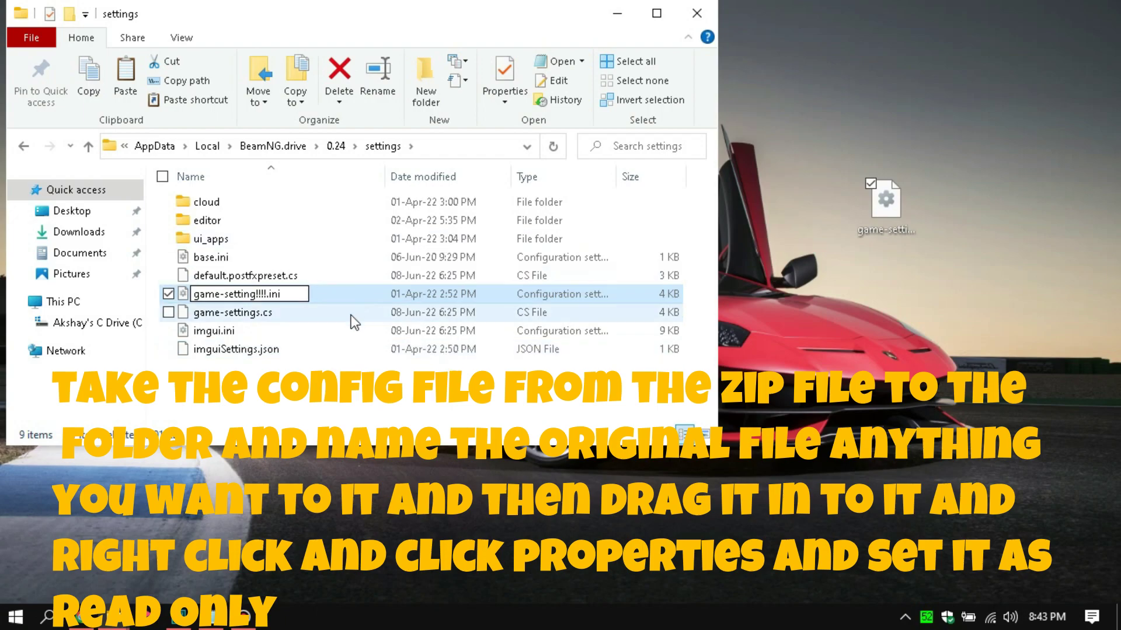
pyautogui.click(478, 302)
pyautogui.moveTo(853, 229); pyautogui.dragTo(307, 395)
# Step: Toggle the Read-only attribute in game-setting!!!!.ini's Properties and apply it
pyautogui.click(264, 295)
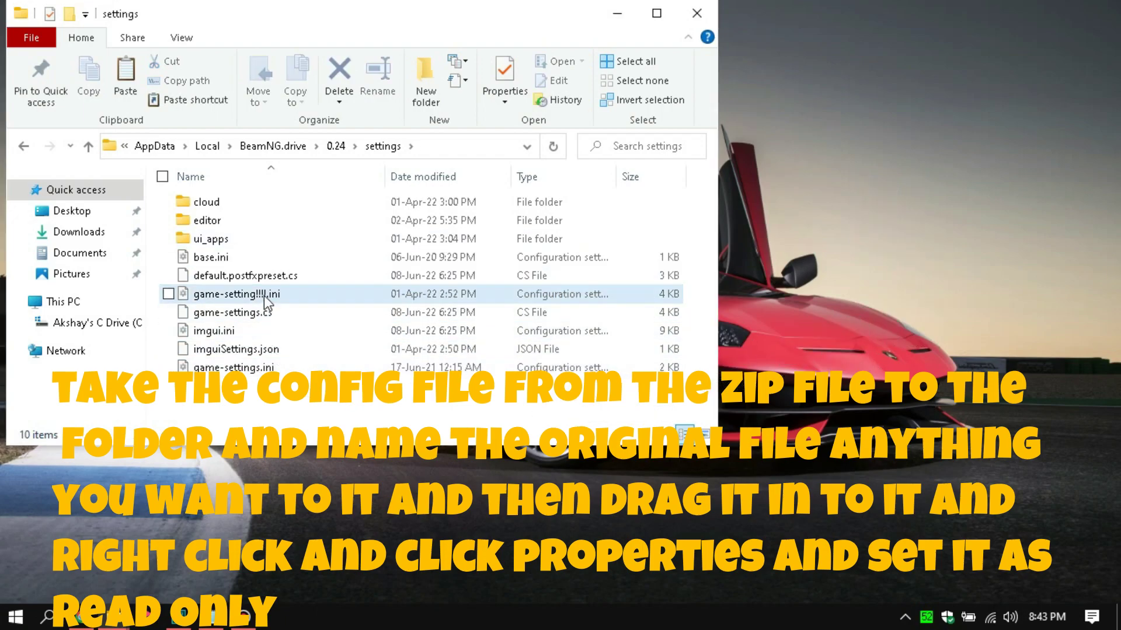
pyautogui.rightClick(299, 295)
pyautogui.press('Escape')
pyautogui.rightClick(351, 295)
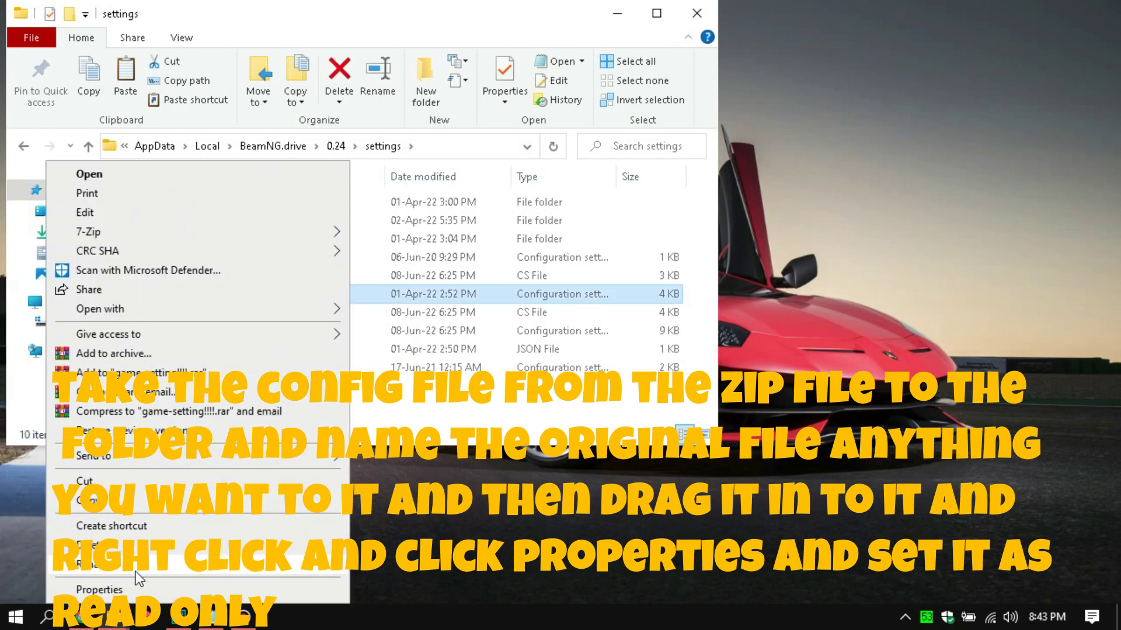
pyautogui.click(87, 591)
pyautogui.click(444, 480)
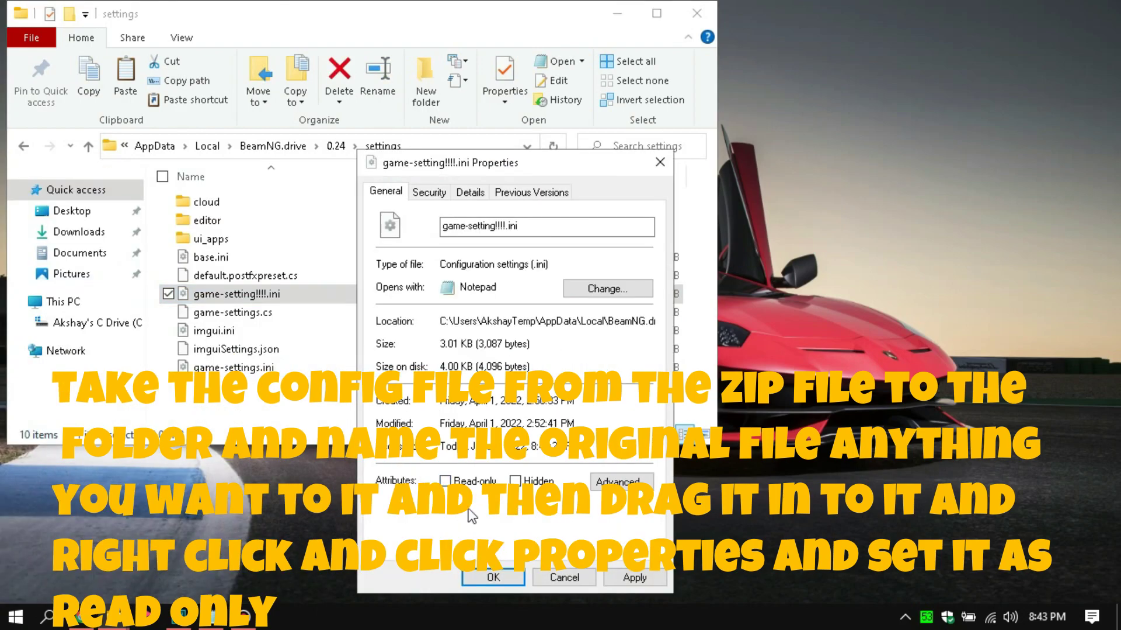
pyautogui.click(635, 577)
pyautogui.click(493, 578)
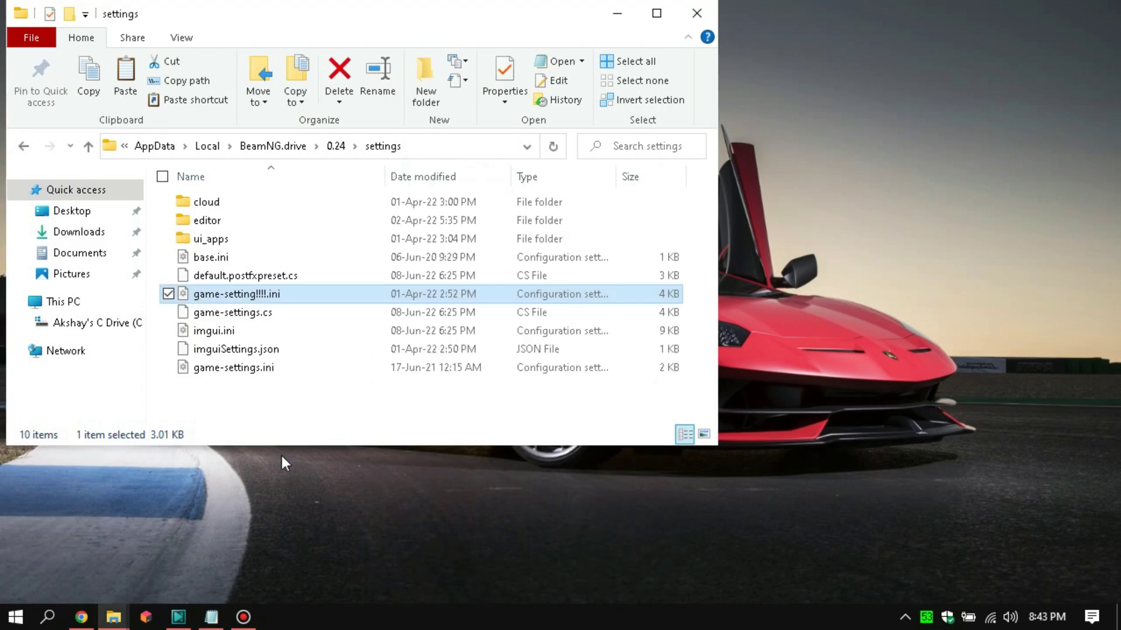
# Step: Check game-settings.ini's contents, then mark it Read-only in its Properties
pyautogui.doubleClick(232, 371)
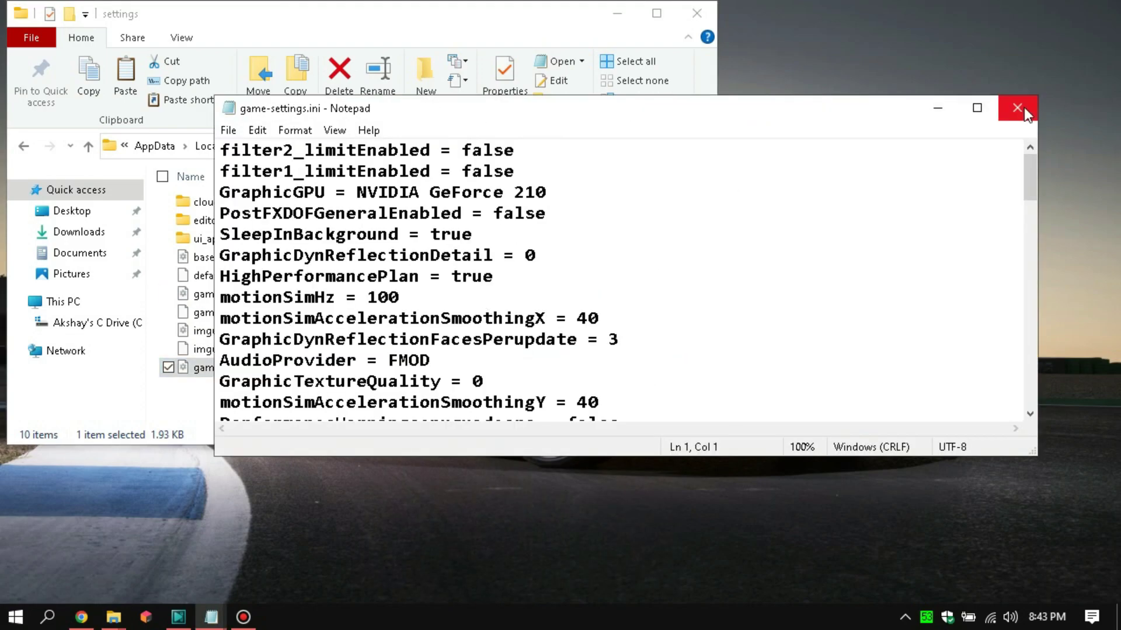
pyautogui.click(1017, 108)
pyautogui.rightClick(221, 374)
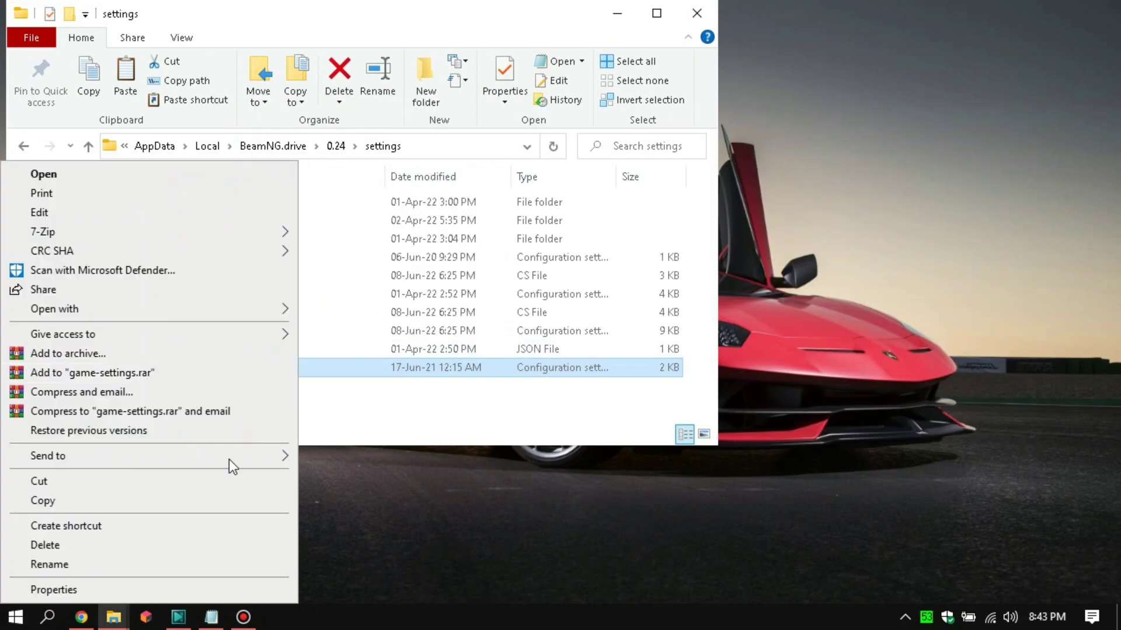
pyautogui.click(96, 584)
pyautogui.click(315, 482)
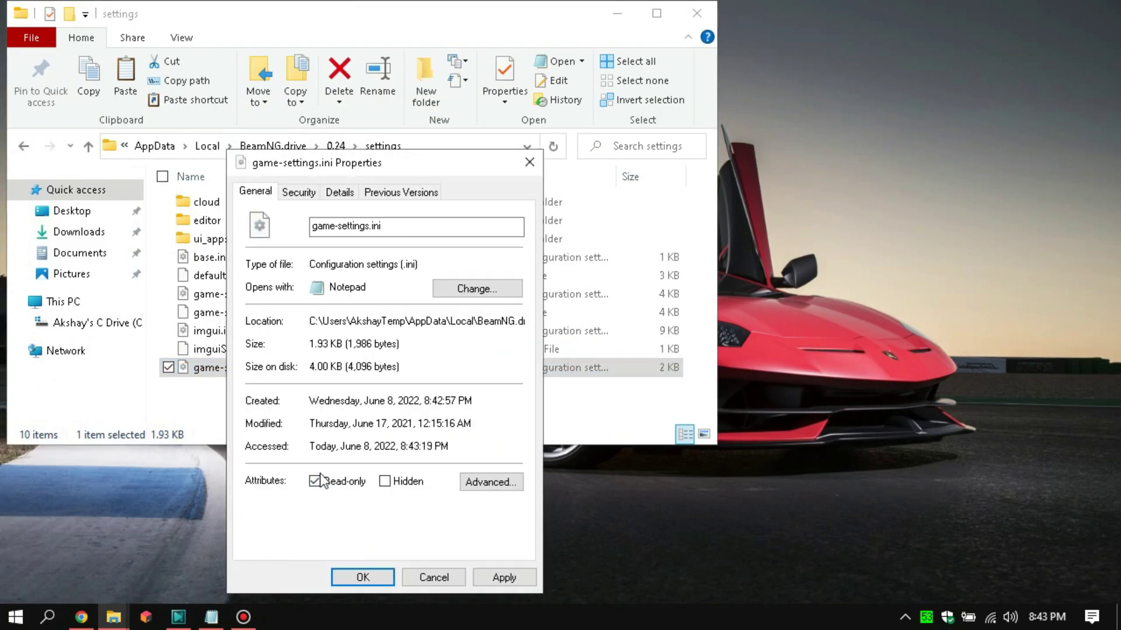
pyautogui.click(504, 578)
pyautogui.press('Return')
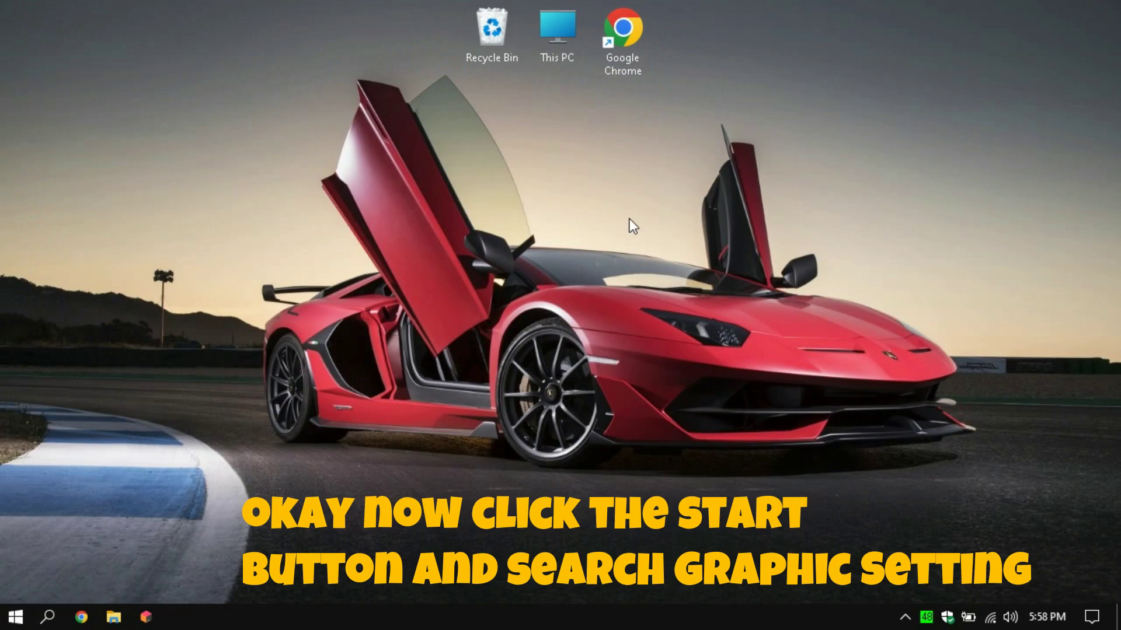
# Step: Refresh the desktop and open the Windows Graphics settings page via a 'Gr' search
pyautogui.rightClick(532, 221)
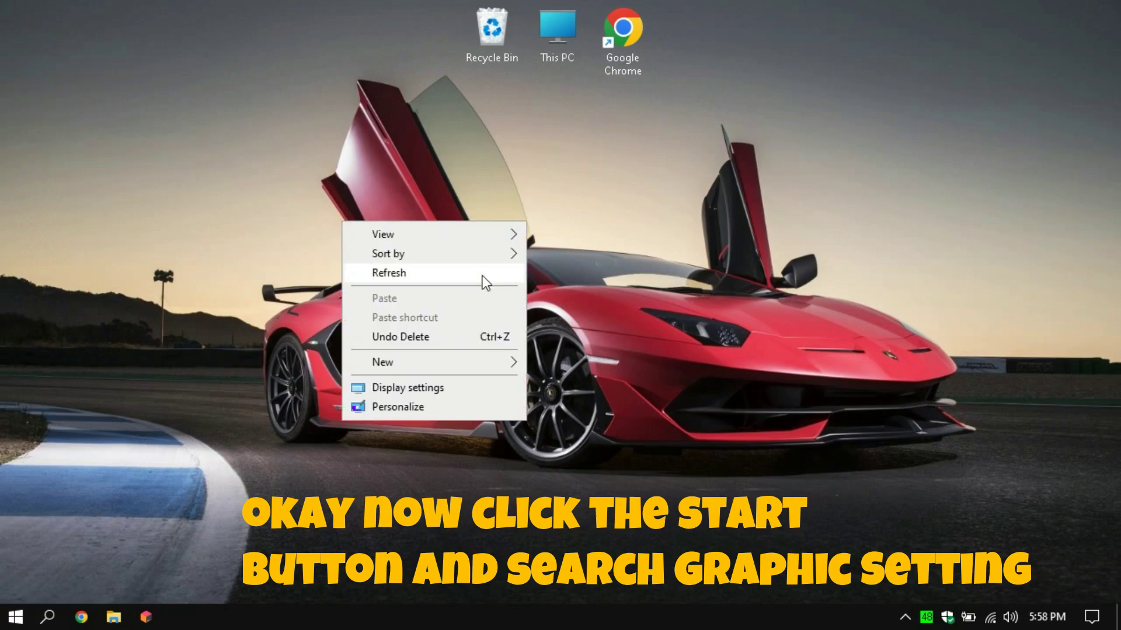
pyautogui.click(467, 280)
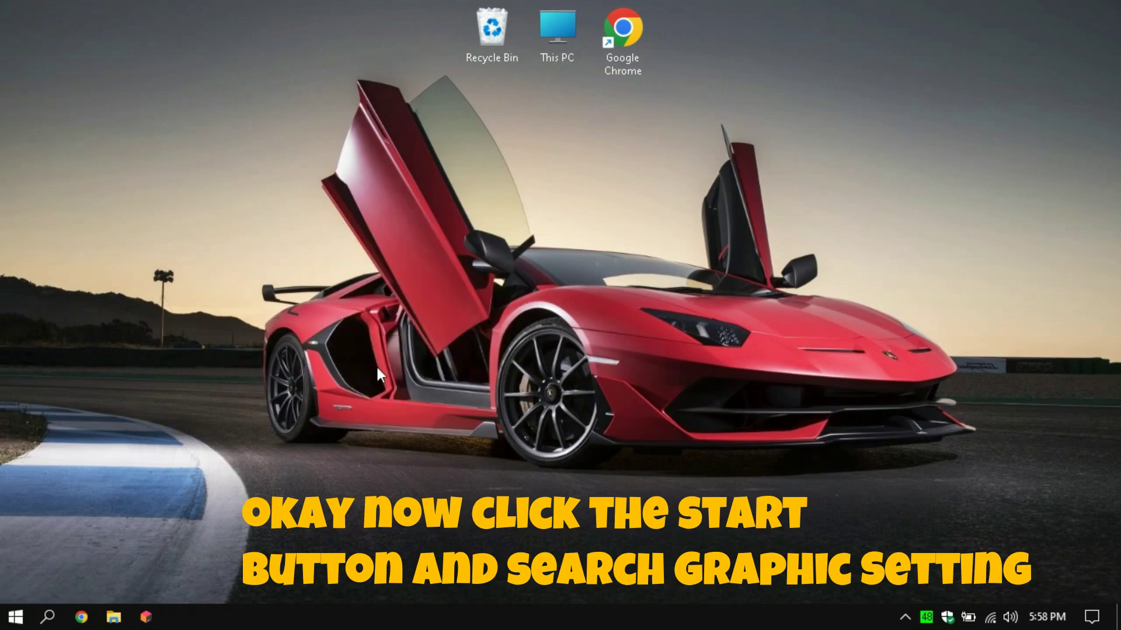
pyautogui.rightClick(216, 334)
pyautogui.click(356, 385)
pyautogui.click(16, 618)
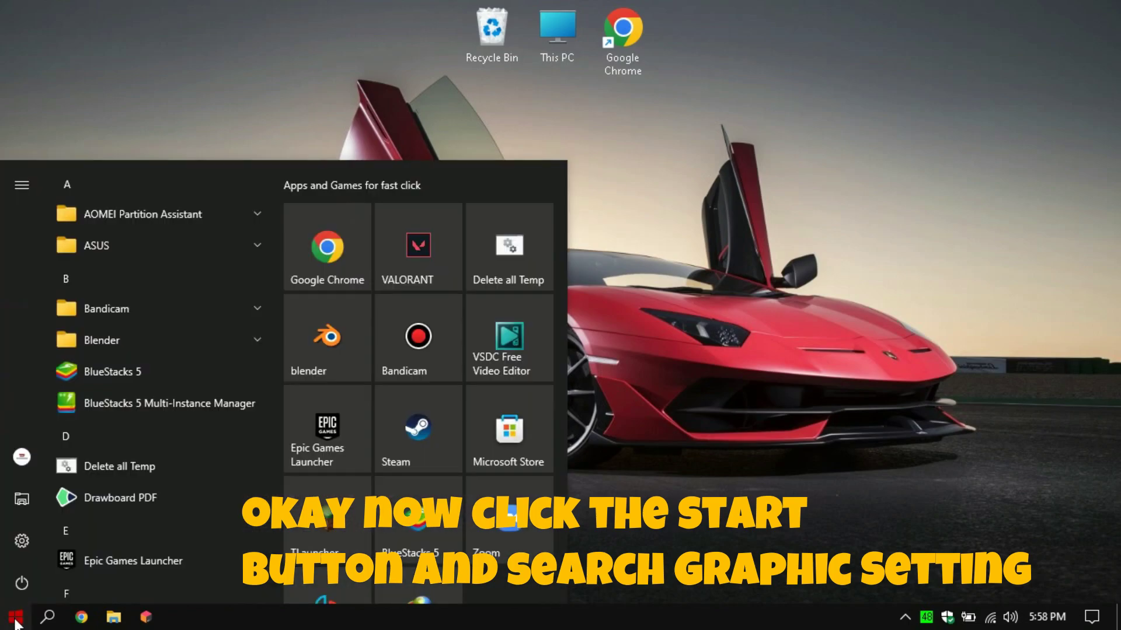
pyautogui.click(16, 618)
pyautogui.click(16, 619)
pyautogui.write('G')
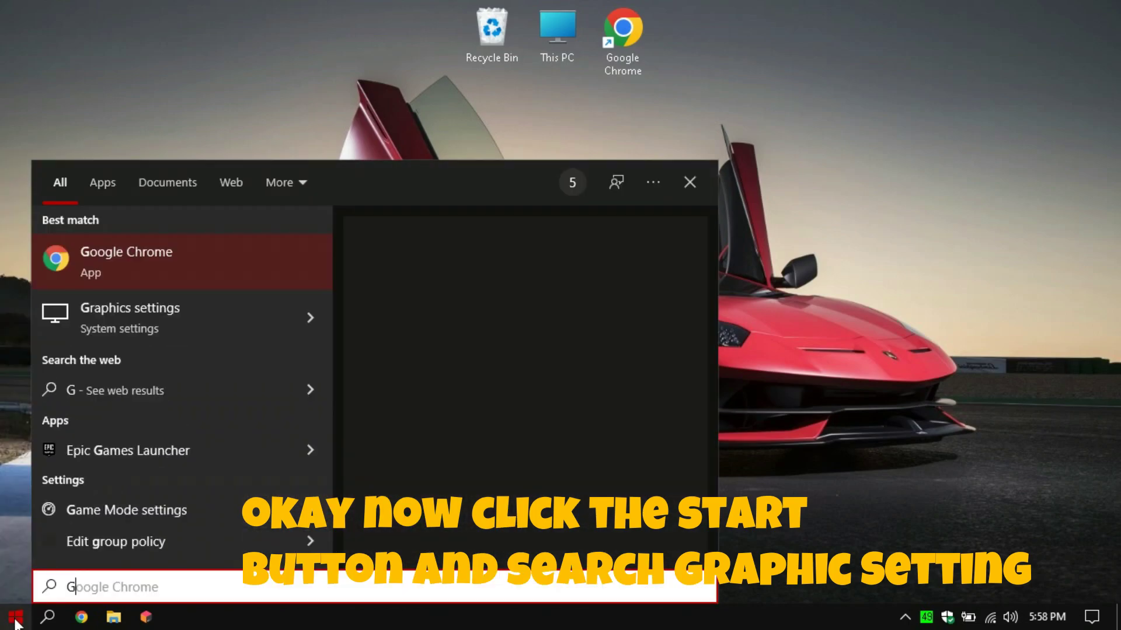
pyautogui.write('r')
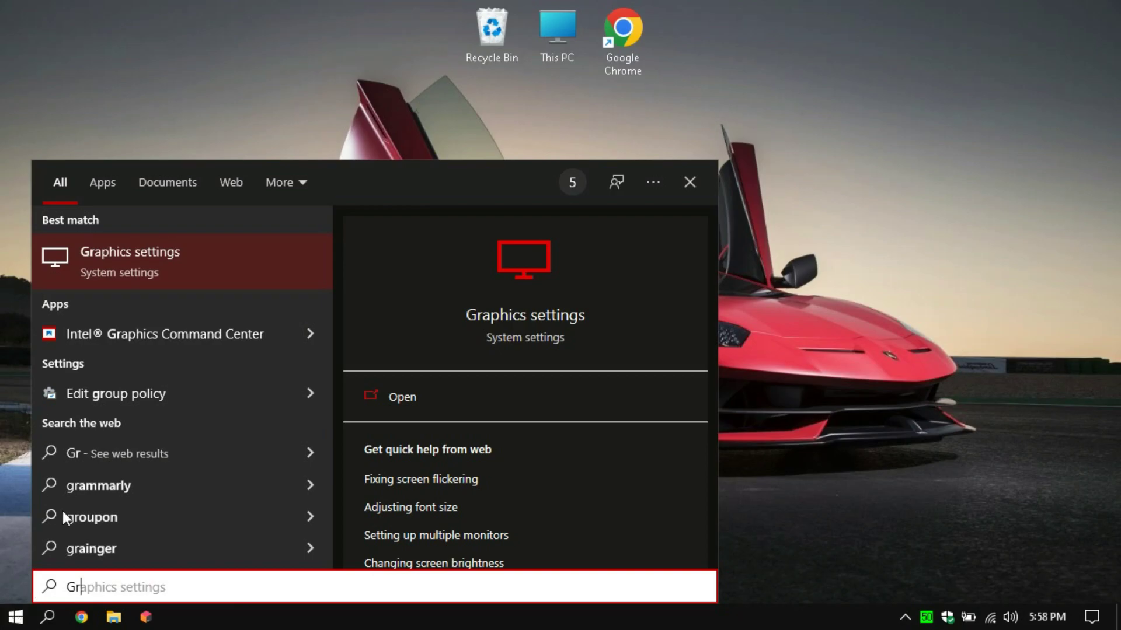
pyautogui.click(393, 394)
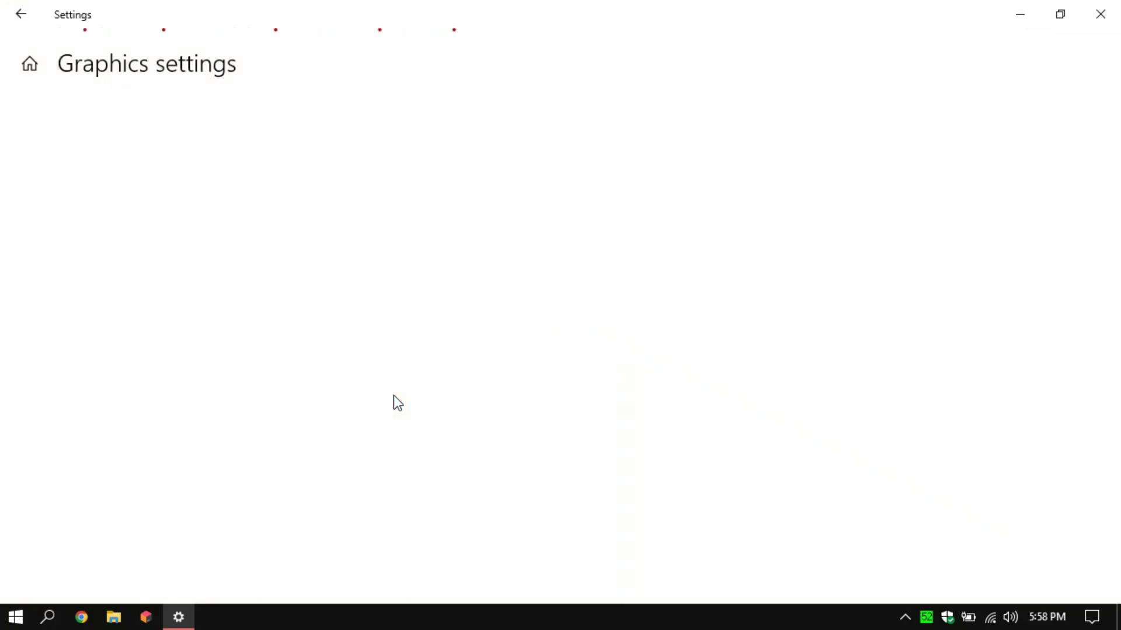
# Step: Browse from the VALORANT folder to the BeamNG drive folder and add BeamNG.drive to the list
pyautogui.click(73, 272)
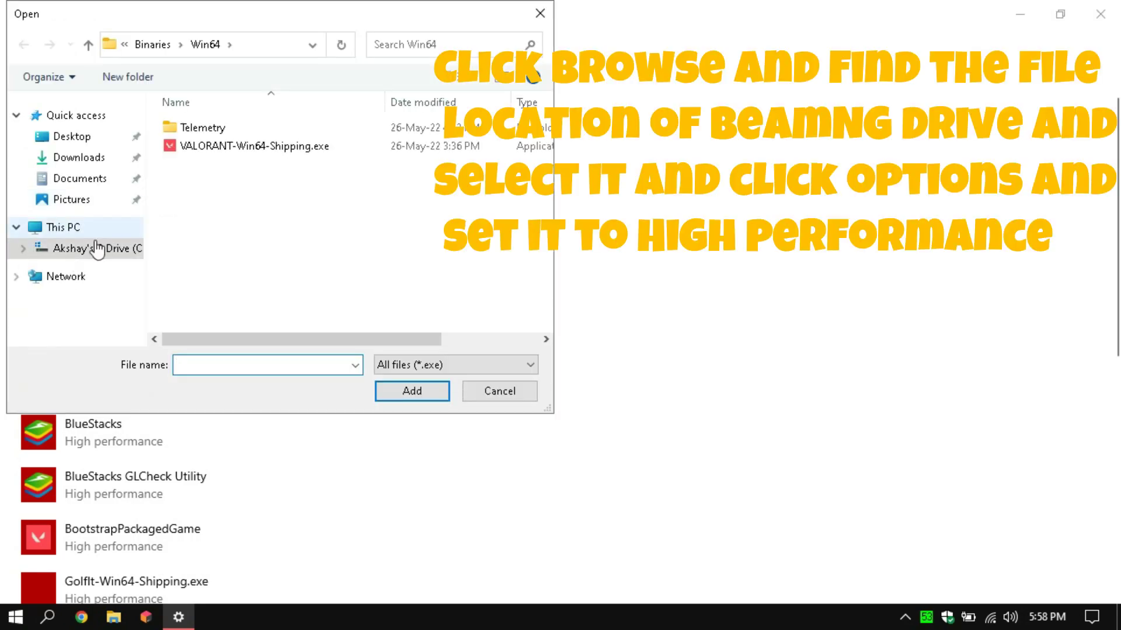
pyautogui.doubleClick(153, 47)
pyautogui.click(159, 53)
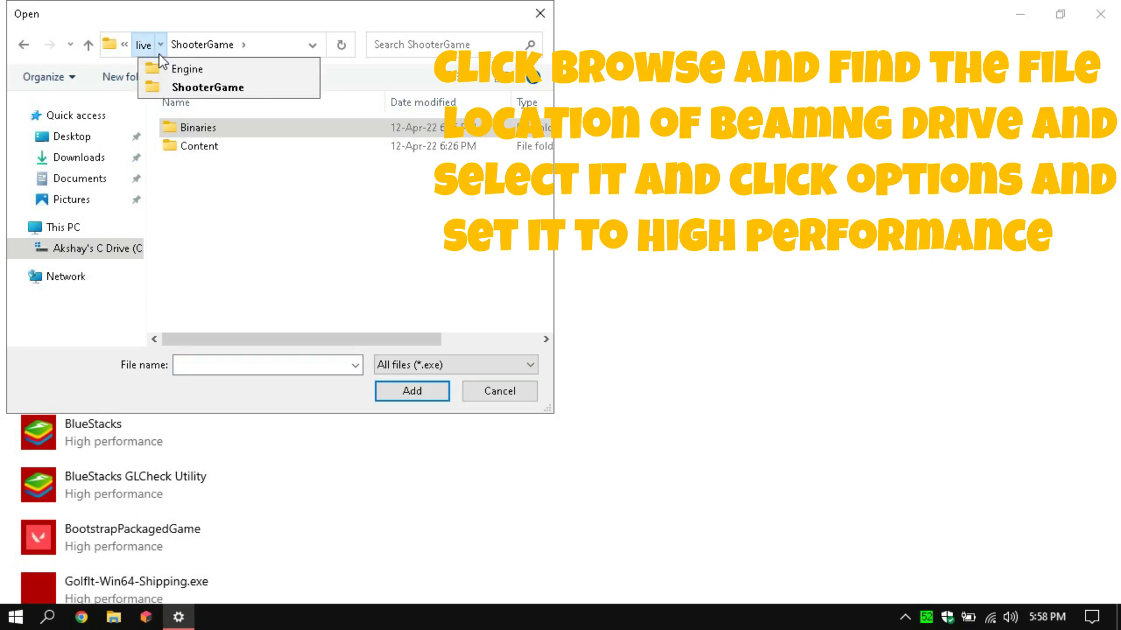
pyautogui.click(156, 52)
pyautogui.click(151, 52)
pyautogui.click(152, 52)
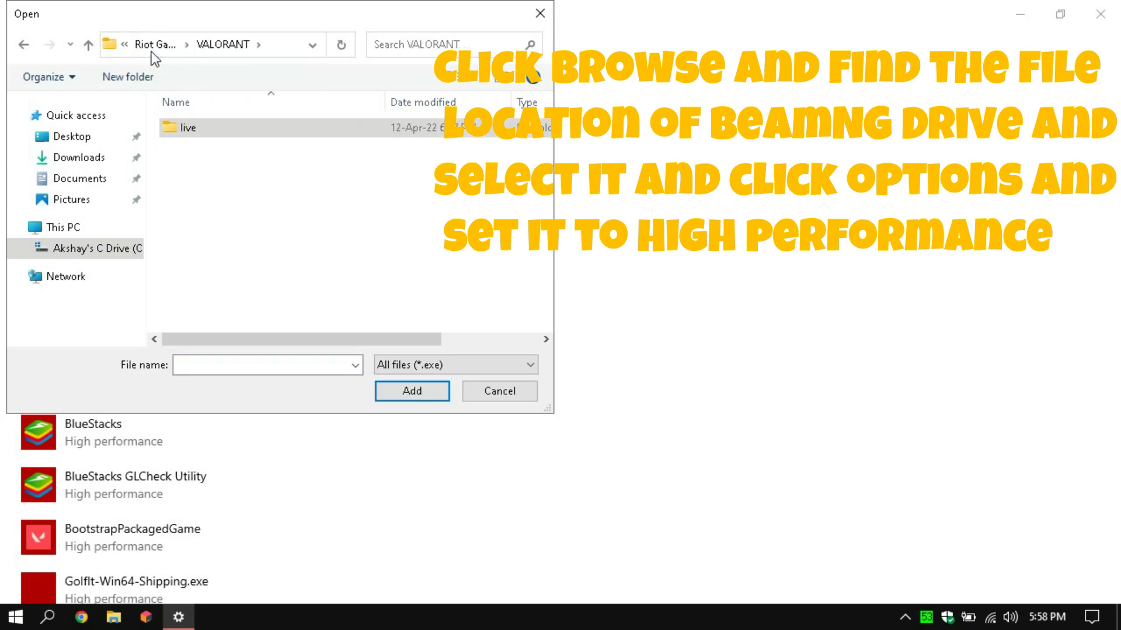
pyautogui.click(151, 52)
pyautogui.click(152, 51)
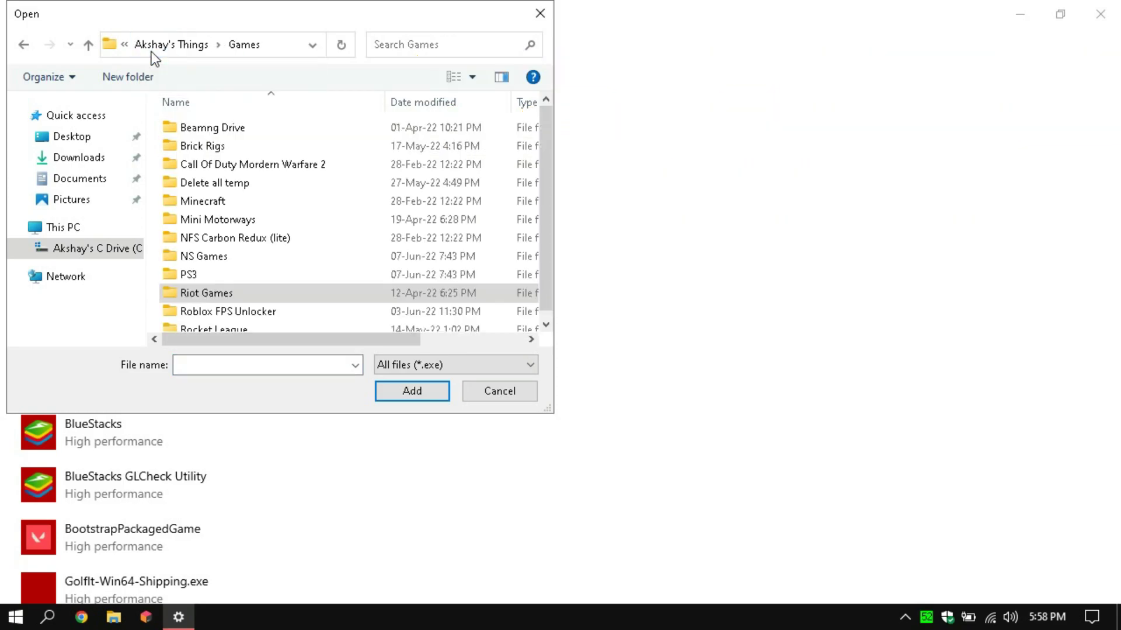
pyautogui.doubleClick(220, 128)
pyautogui.doubleClick(220, 129)
pyautogui.click(218, 127)
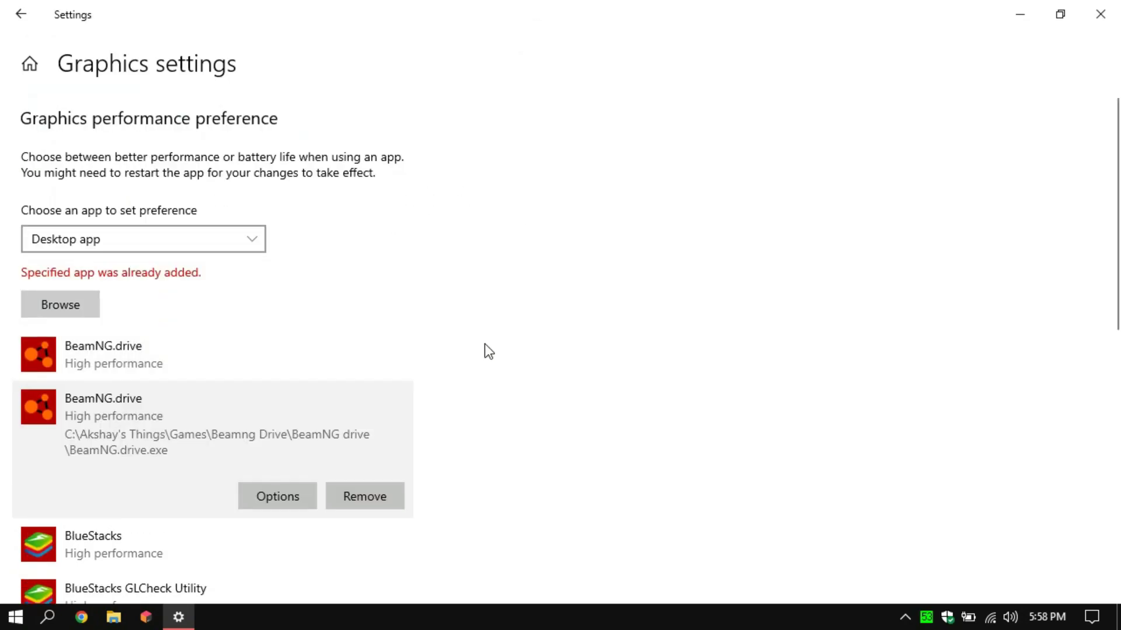
# Step: Save the High performance graphics preference for BeamNG.drive
pyautogui.click(299, 495)
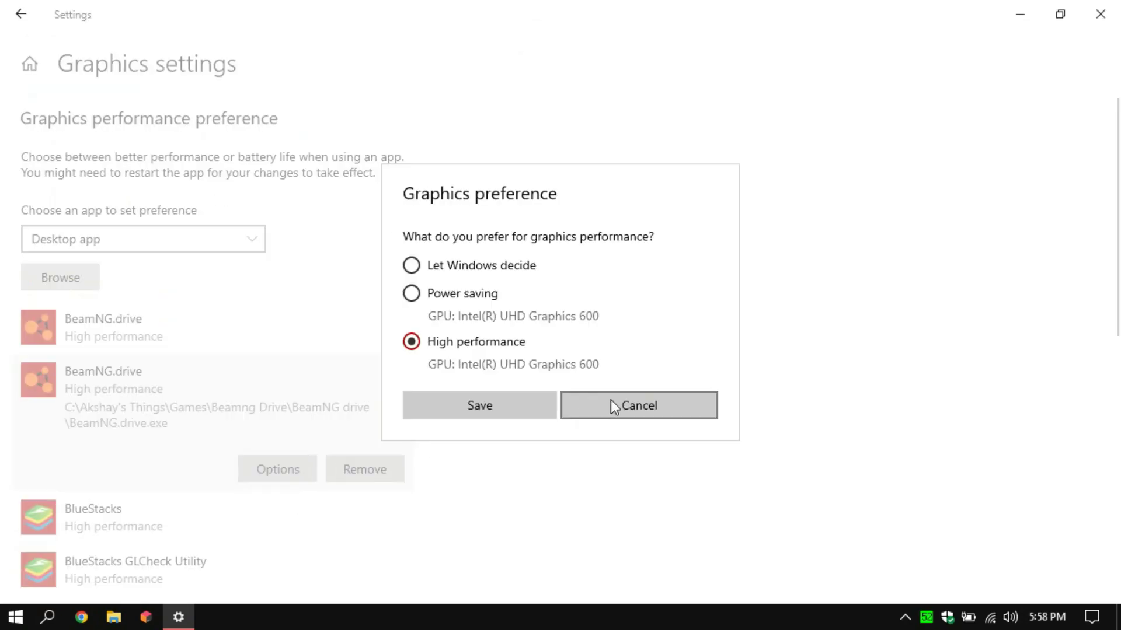
pyautogui.click(610, 401)
pyautogui.click(289, 470)
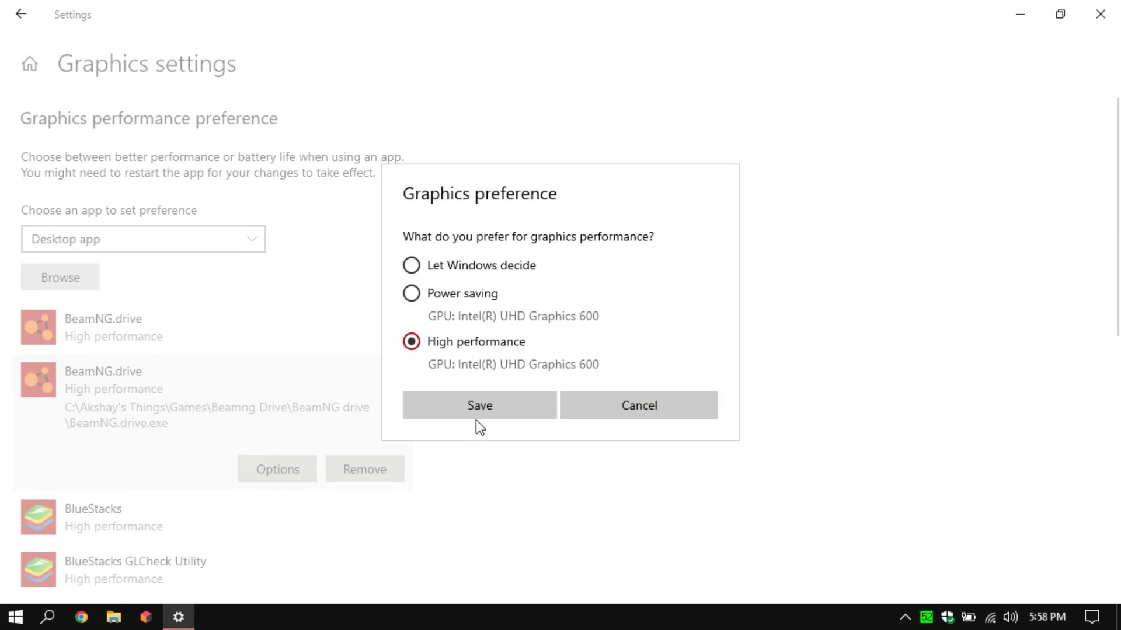
pyautogui.click(413, 267)
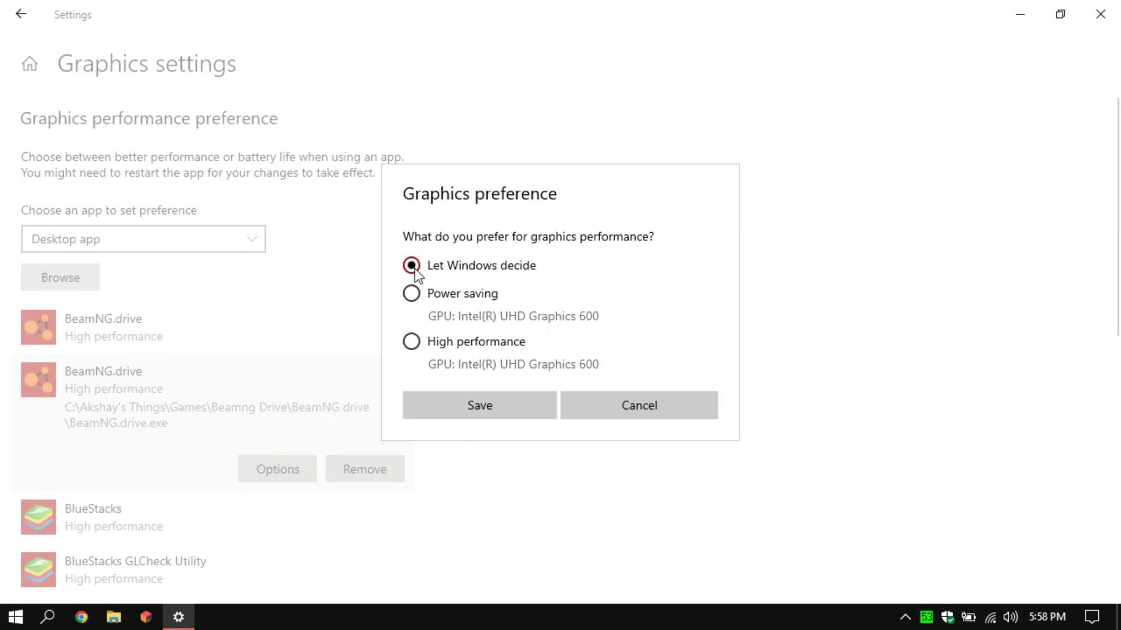
pyautogui.click(412, 343)
pyautogui.click(458, 404)
# Step: Give the Bin64 BeamNG.drive.x64.exe entry High performance, save, and close Settings
pyautogui.click(187, 349)
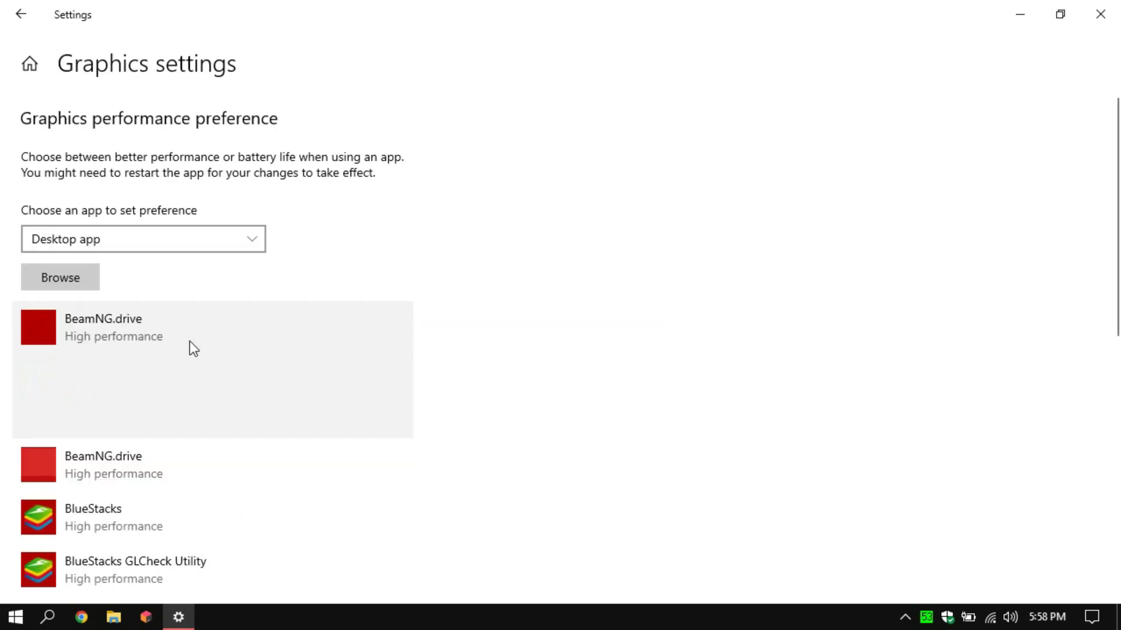
pyautogui.click(289, 417)
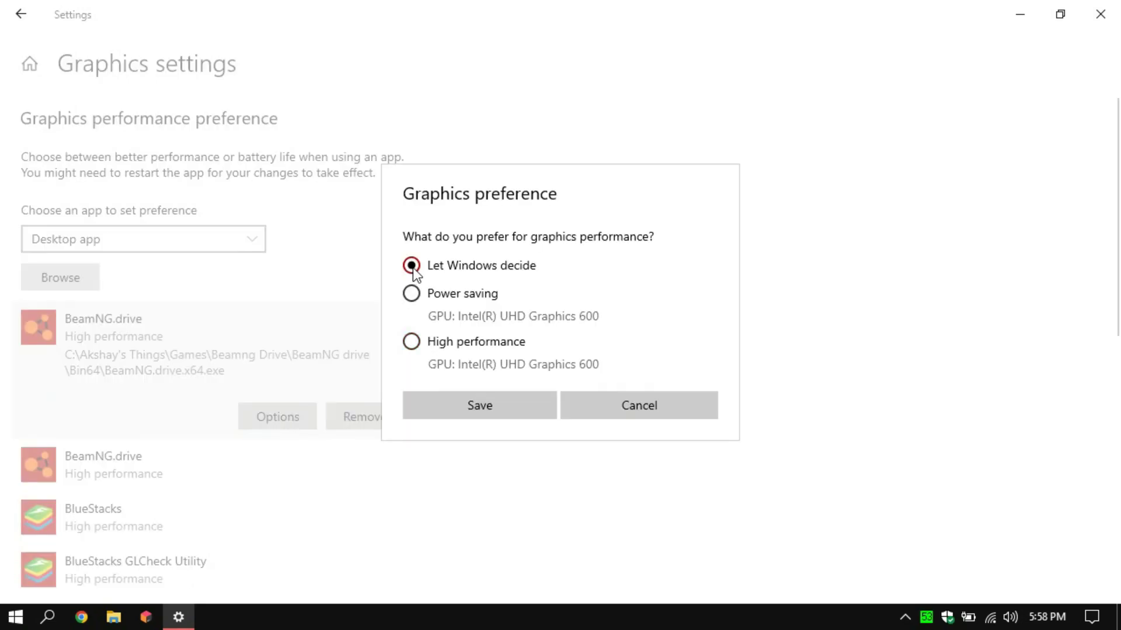
pyautogui.click(413, 344)
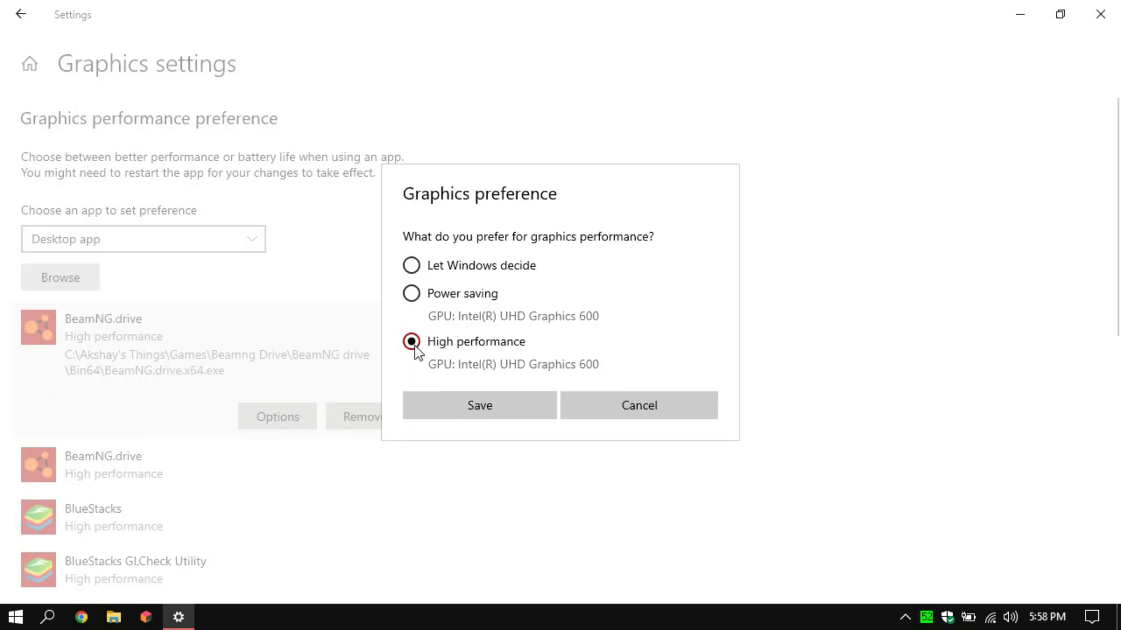
pyautogui.click(495, 403)
pyautogui.scroll(-3, 528, 428)
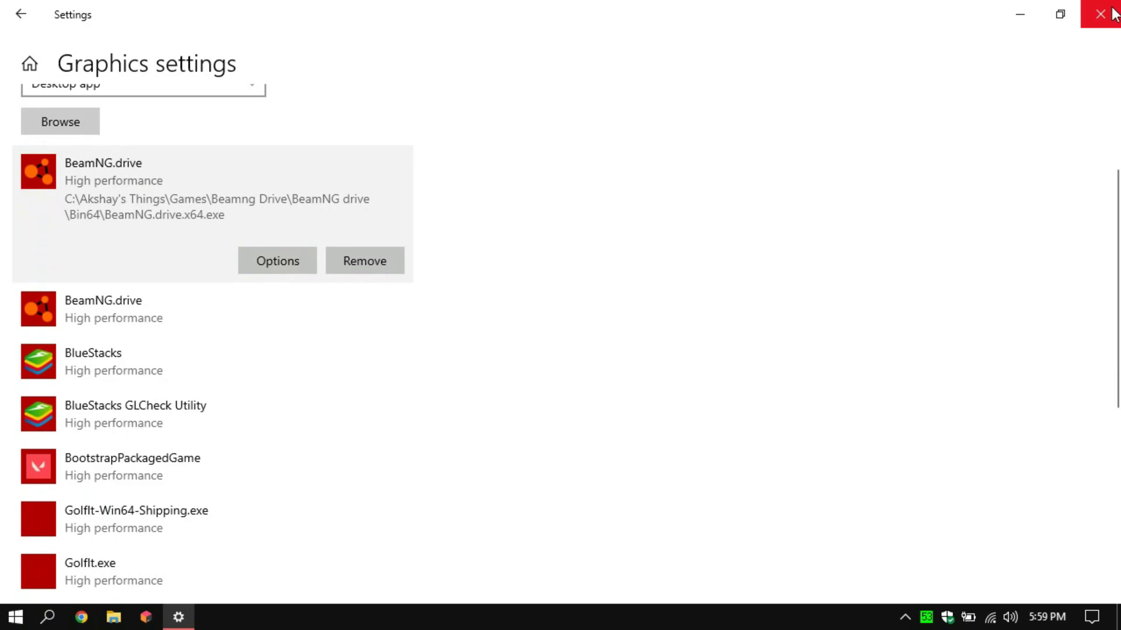
pyautogui.scroll(3, 923, 175)
pyautogui.click(1100, 14)
# Step: Refresh the desktop several times and drag selection boxes across it
pyautogui.rightClick(325, 230)
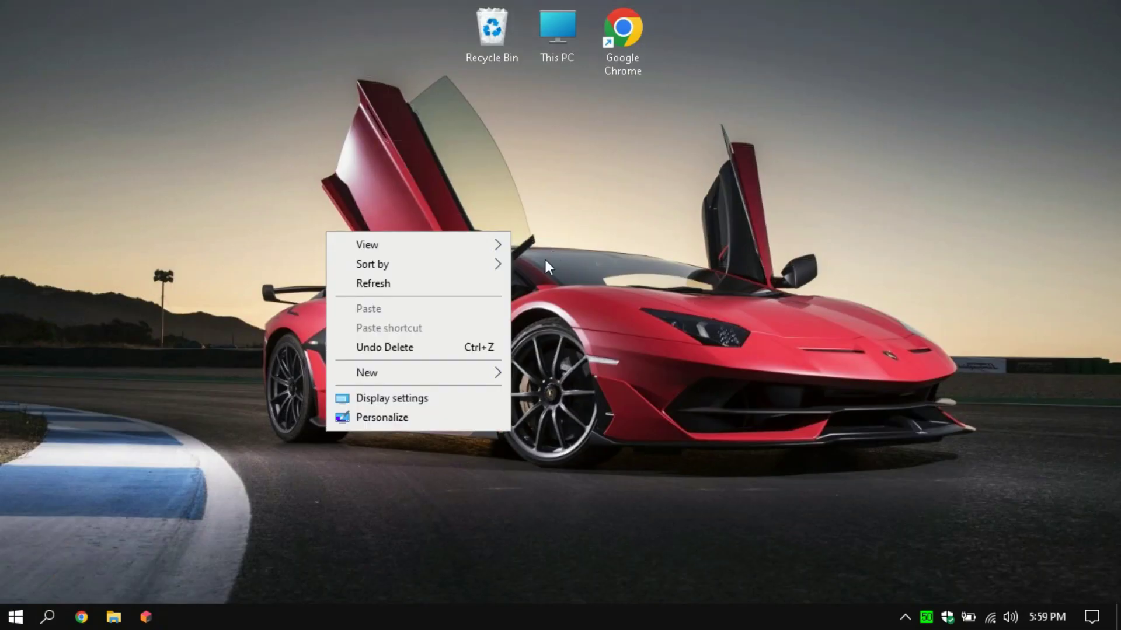
pyautogui.click(419, 216)
pyautogui.rightClick(419, 216)
pyautogui.click(378, 270)
pyautogui.rightClick(406, 205)
pyautogui.click(369, 264)
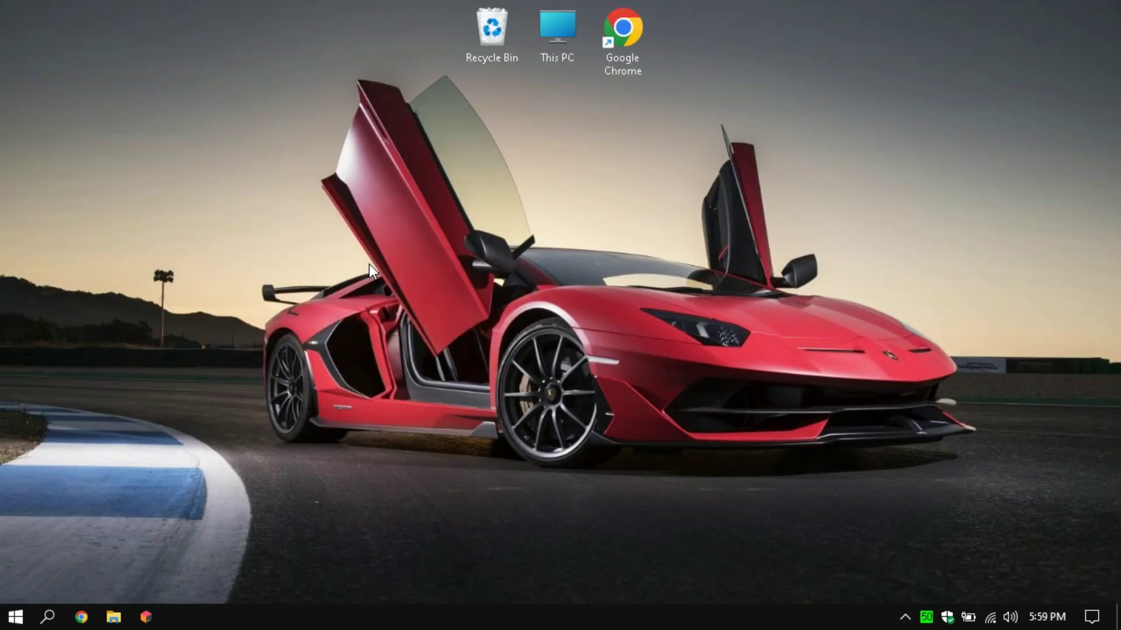
pyautogui.moveTo(169, 184); pyautogui.dragTo(886, 418)
pyautogui.moveTo(1004, 233); pyautogui.dragTo(25, 498)
pyautogui.moveTo(88, 155); pyautogui.dragTo(1021, 534)
pyautogui.rightClick(522, 266)
pyautogui.click(492, 318)
# Step: Launch Intel Graphics Command Center from the Start menu, maximize it and accept the license
pyautogui.click(14, 620)
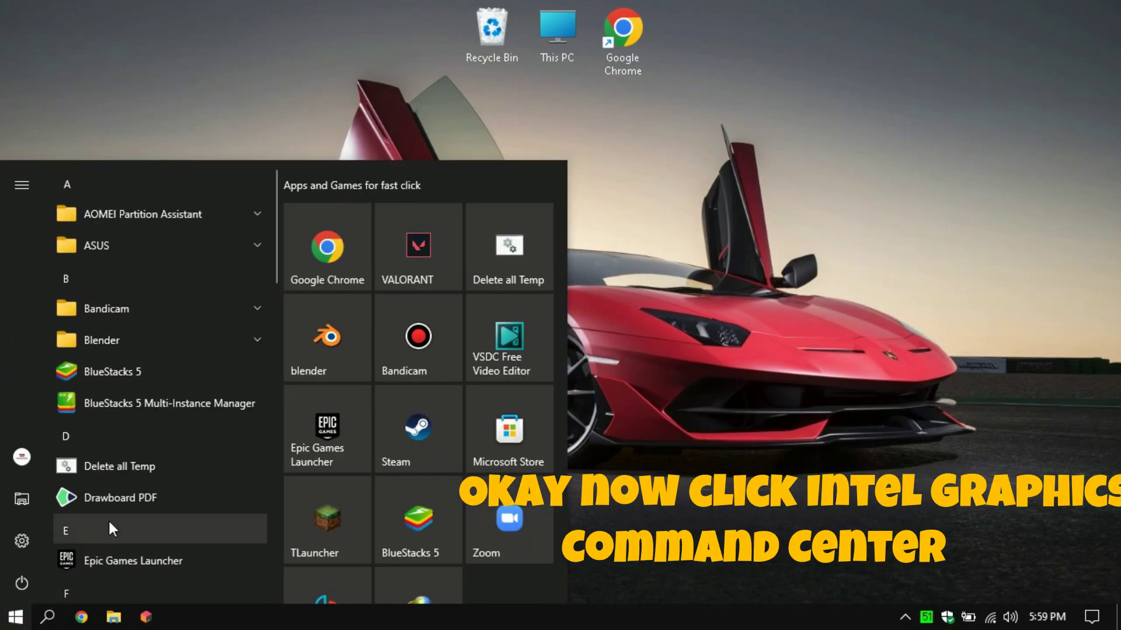
pyautogui.scroll(-3, 110, 528)
pyautogui.scroll(-4, 109, 528)
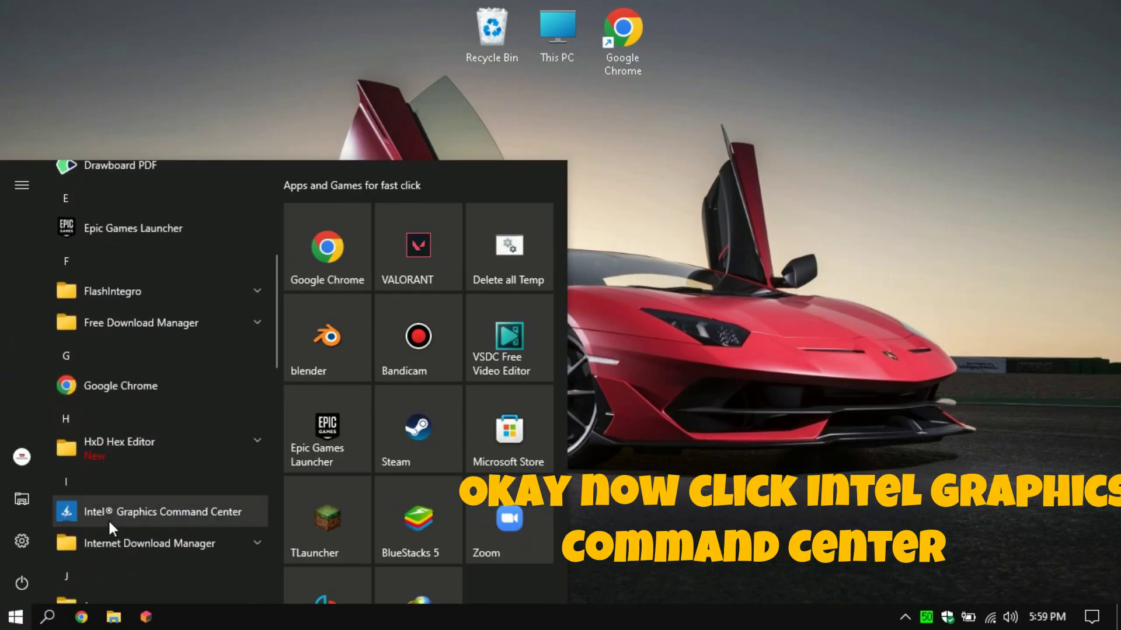
pyautogui.click(123, 443)
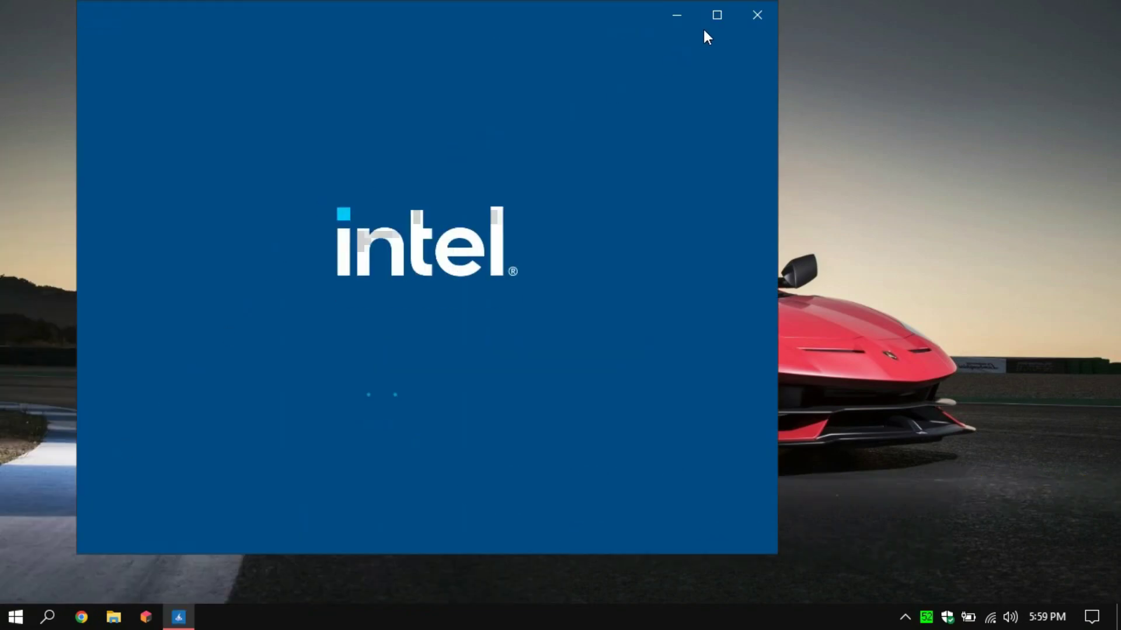
pyautogui.click(716, 15)
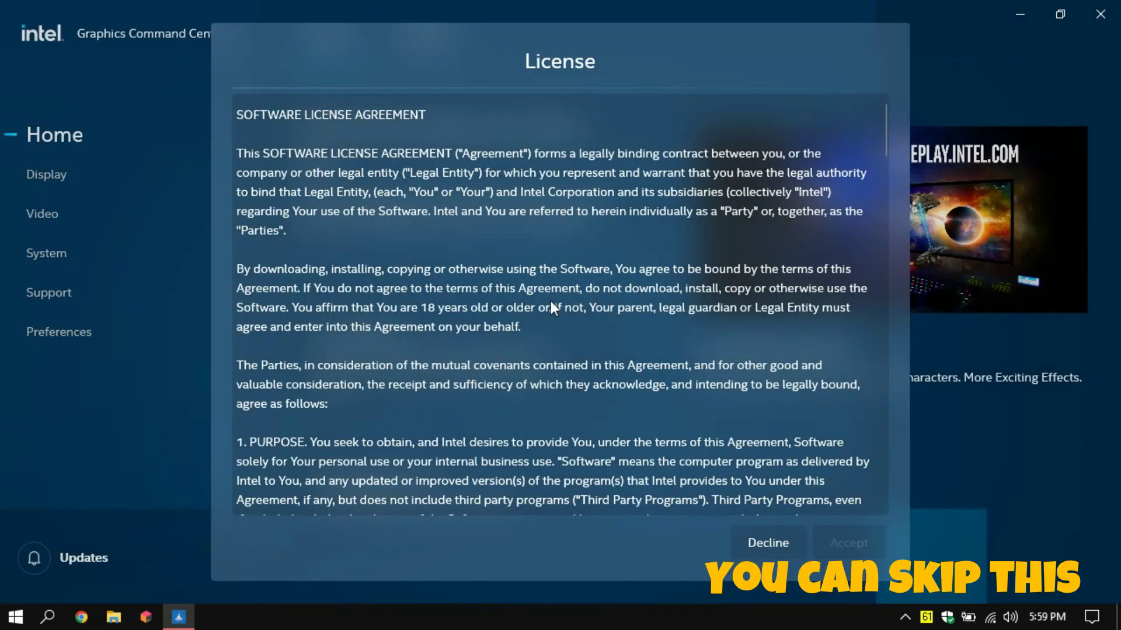
pyautogui.moveTo(885, 145); pyautogui.dragTo(912, 552)
pyautogui.click(864, 543)
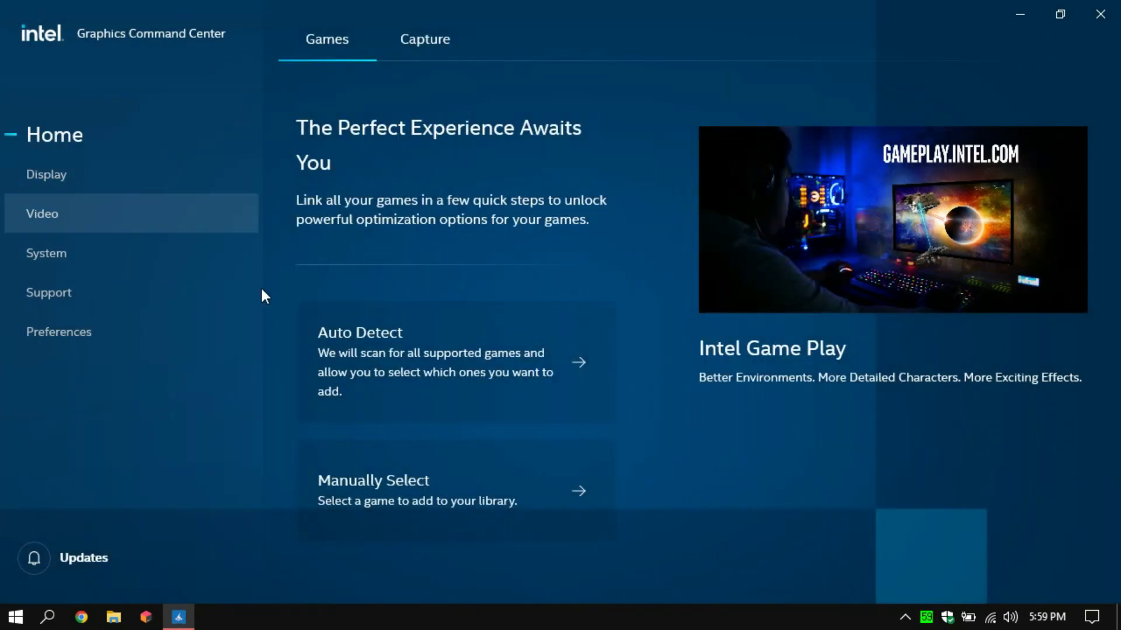
# Step: Manually select BeamNG.drive.x64.exe from the Bin64 folder and add it to the library
pyautogui.click(424, 478)
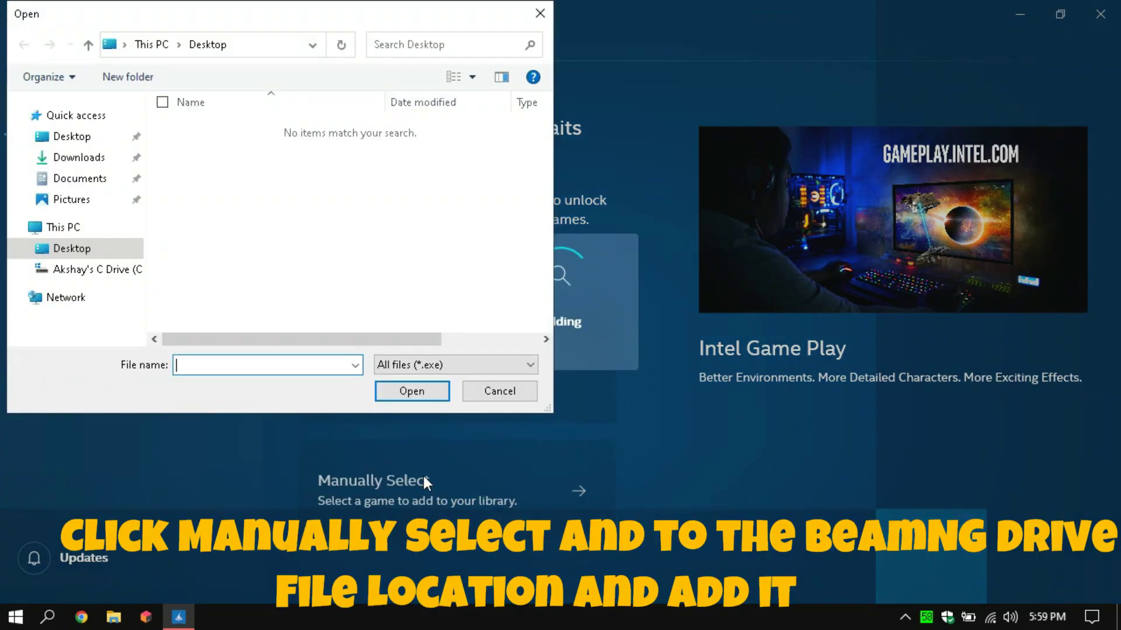
pyautogui.click(76, 270)
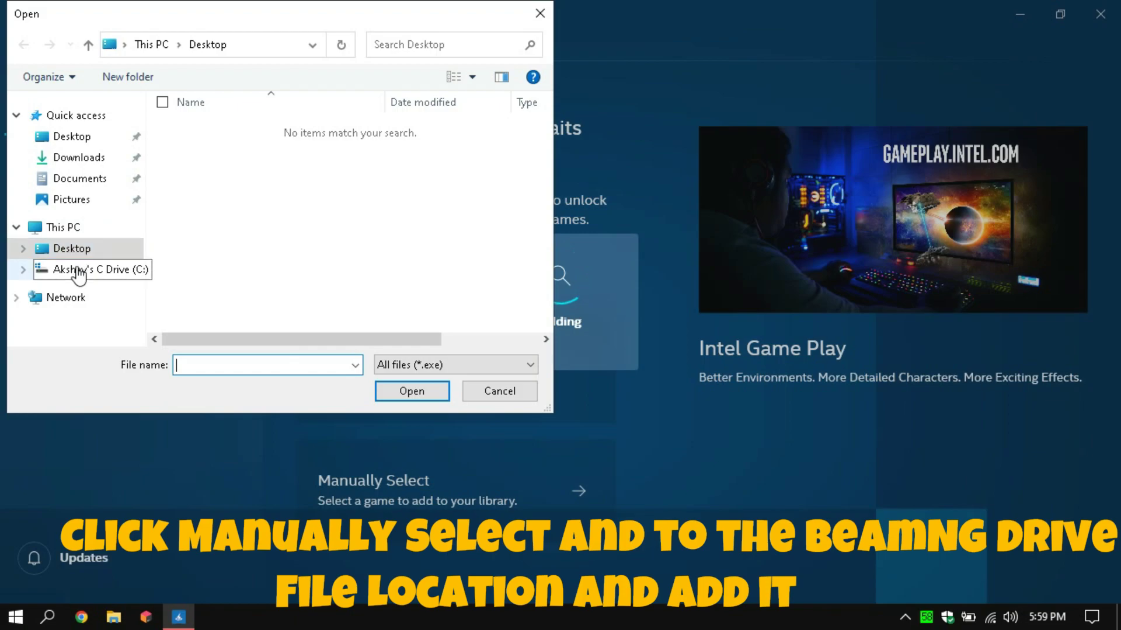
pyautogui.doubleClick(187, 147)
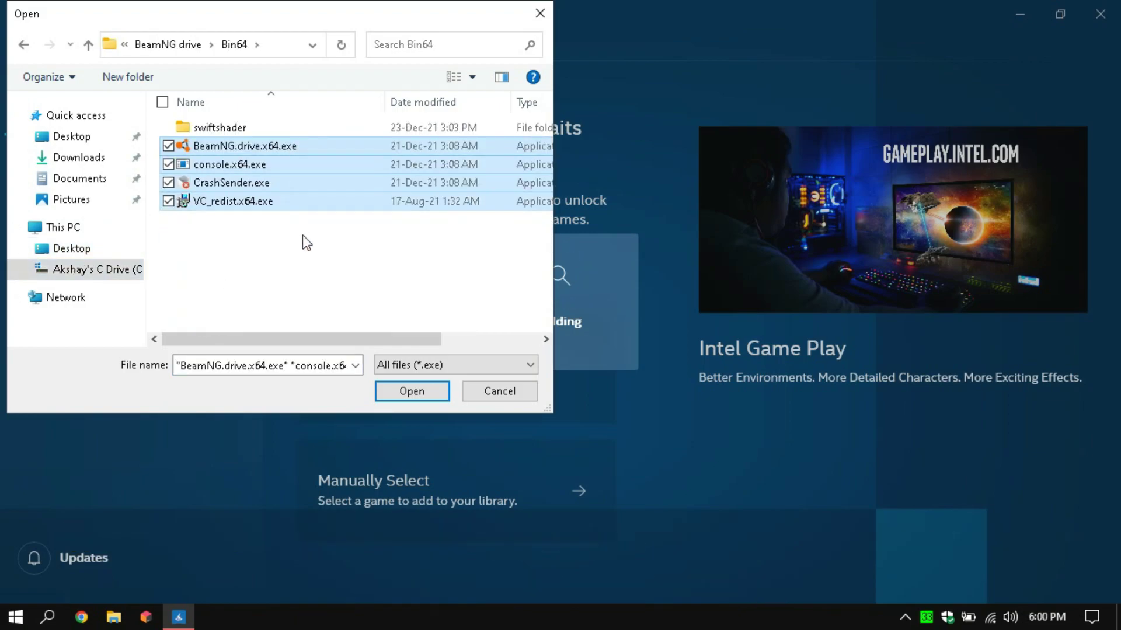
pyautogui.click(292, 152)
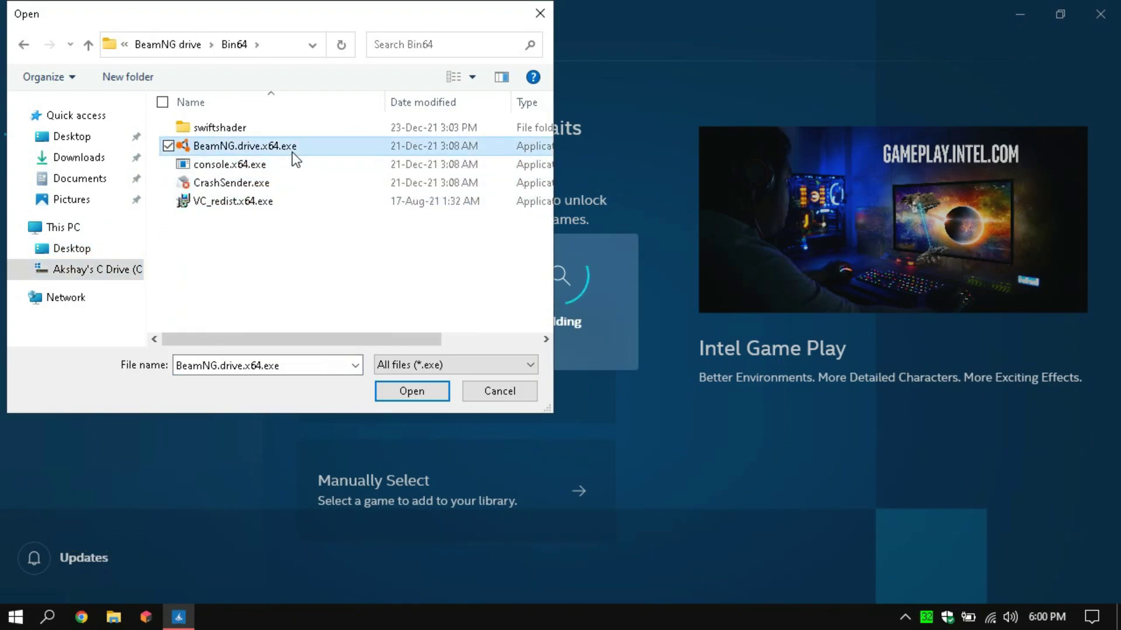
pyautogui.click(408, 391)
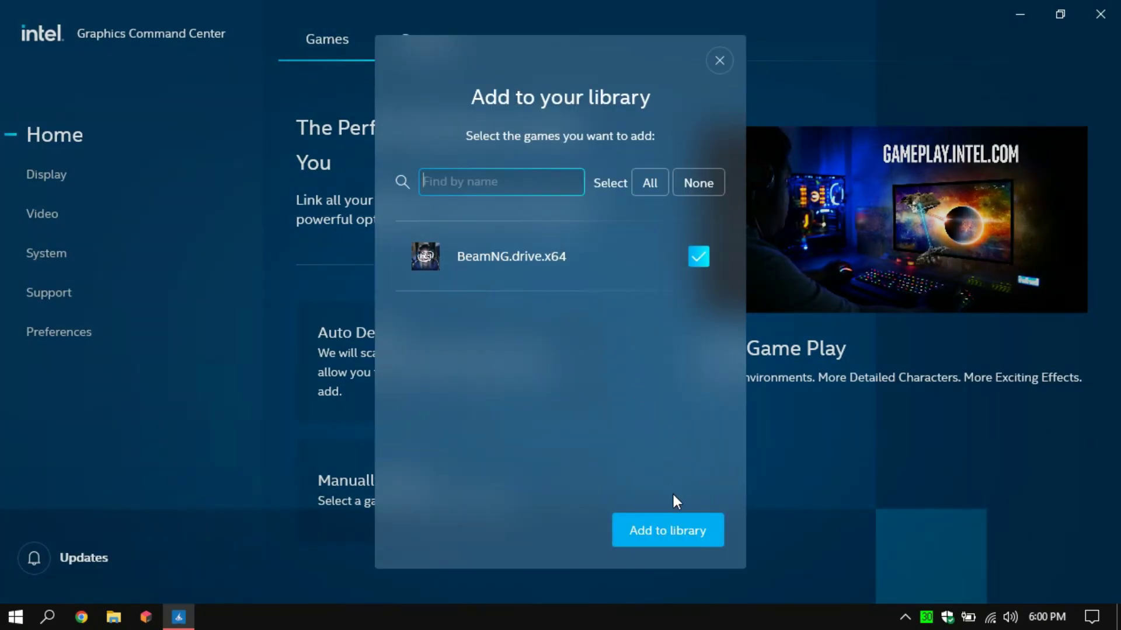
pyautogui.click(676, 529)
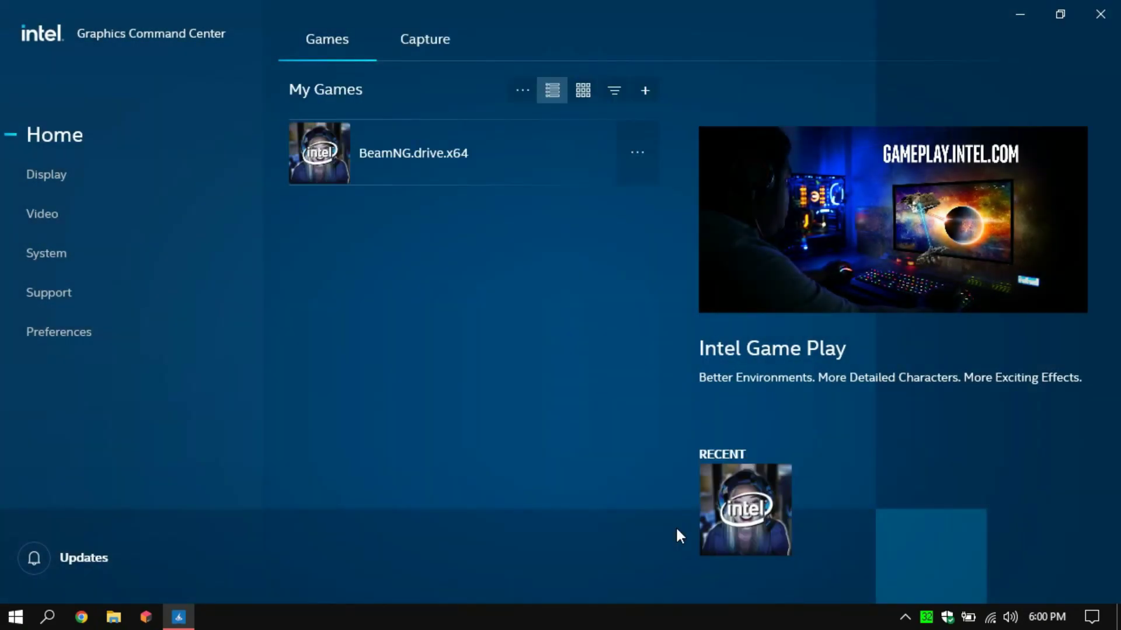
pyautogui.click(642, 163)
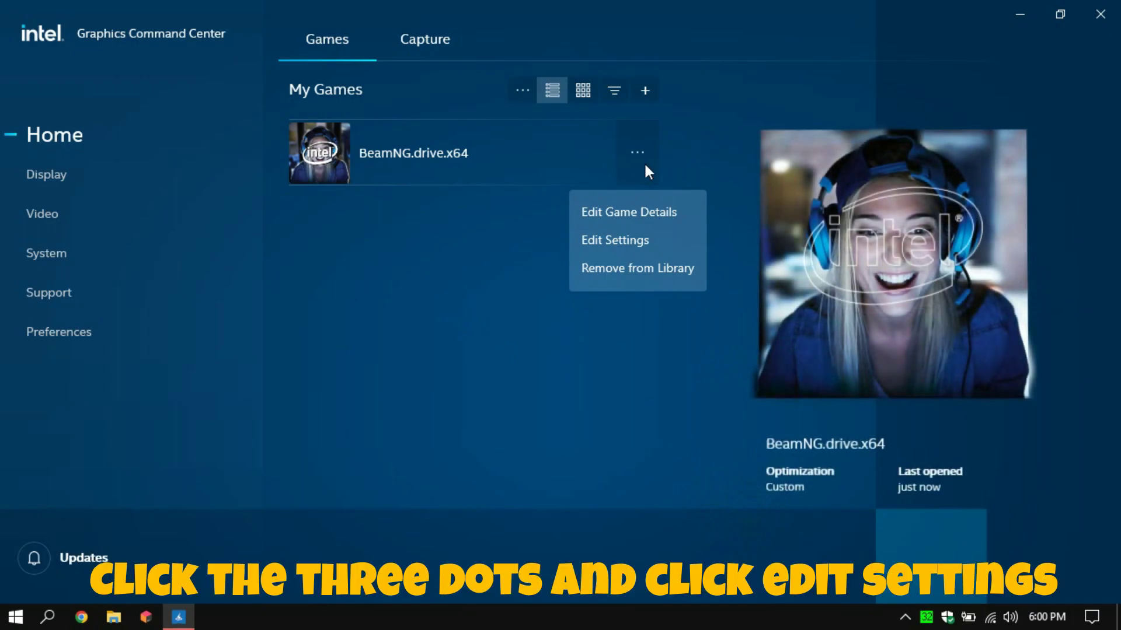
# Step: Open BeamNG.drive.x64's graphics settings and create a new custom profile
pyautogui.click(639, 221)
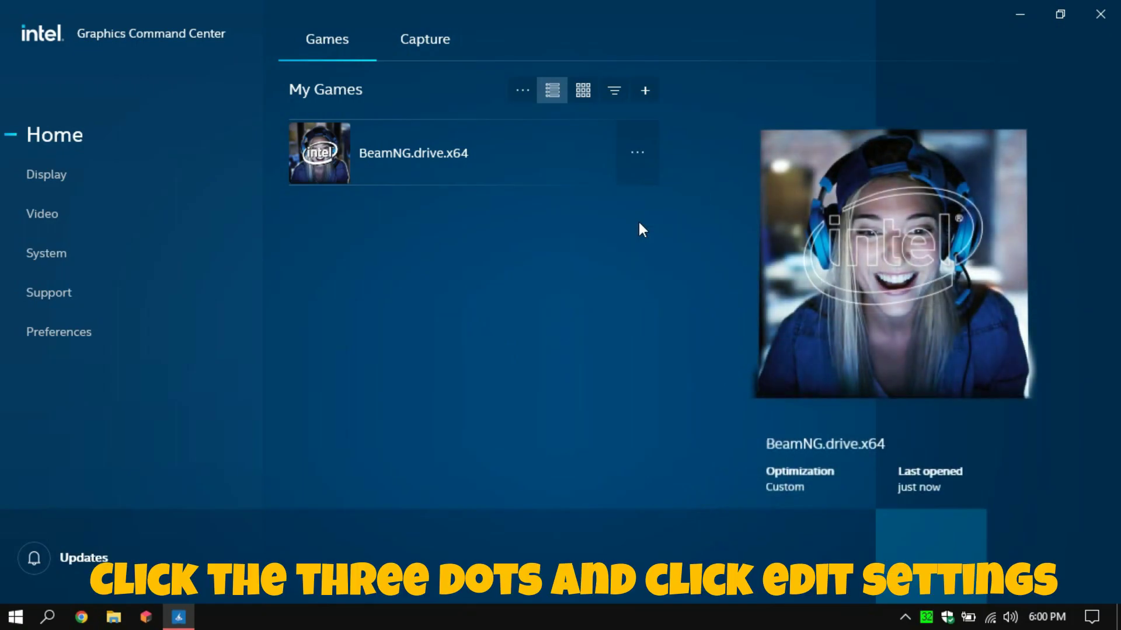
pyautogui.click(342, 52)
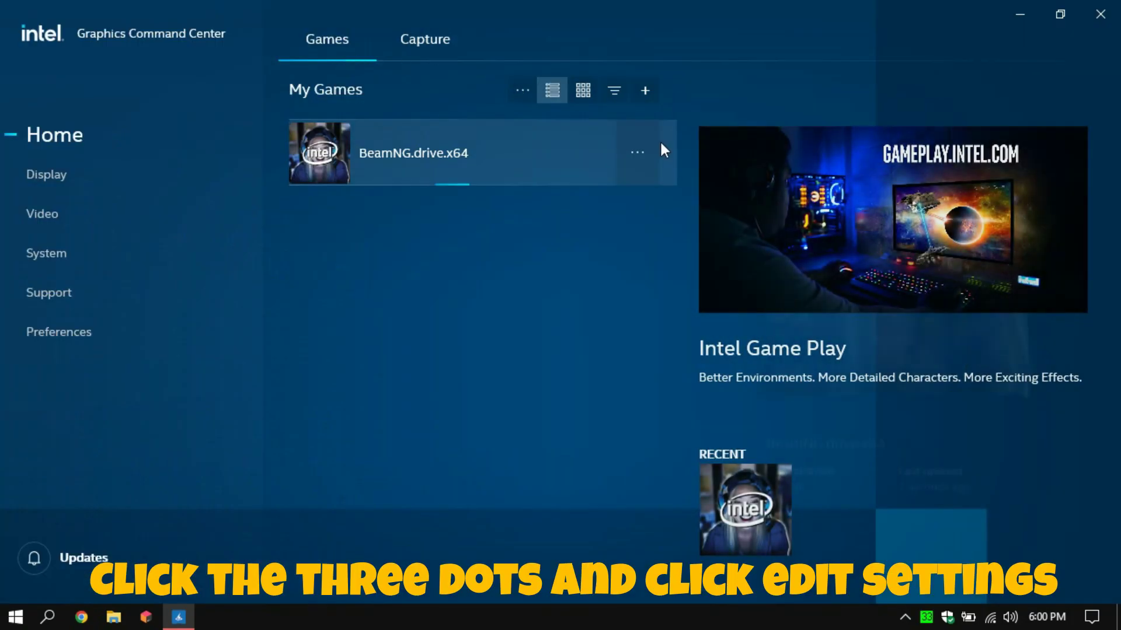
pyautogui.click(641, 153)
pyautogui.click(652, 241)
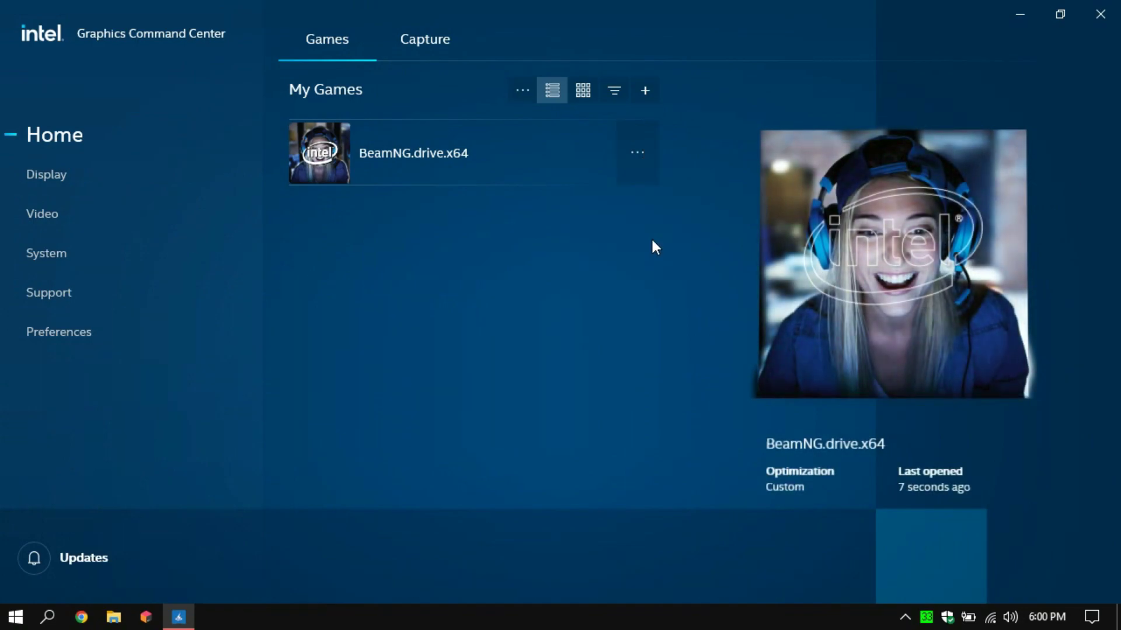
pyautogui.scroll(-1, 528, 404)
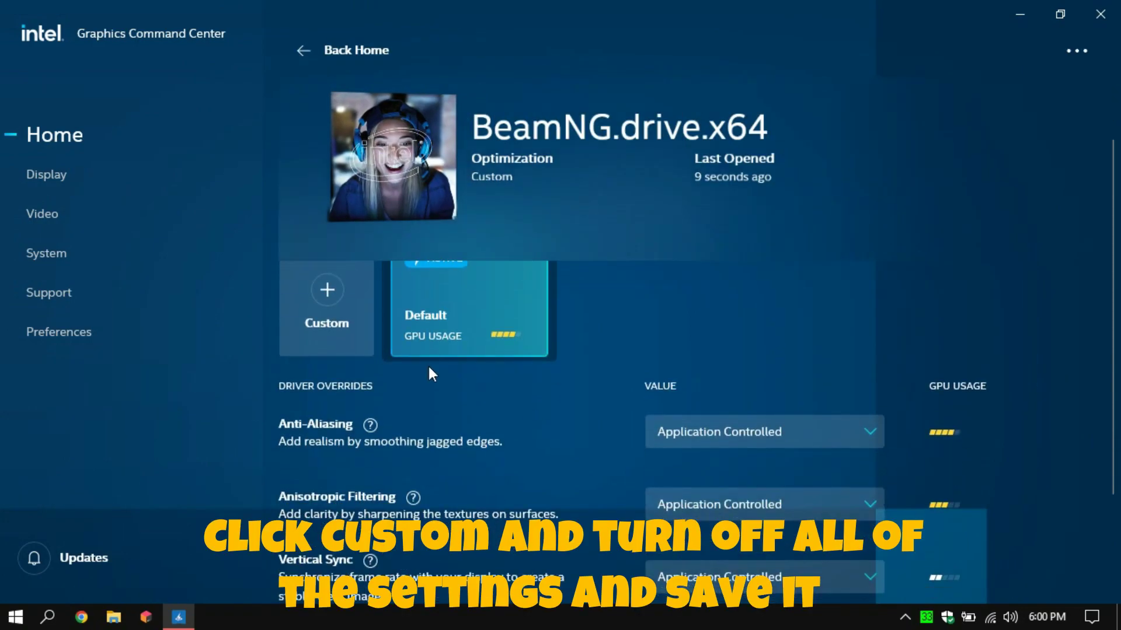
pyautogui.click(307, 310)
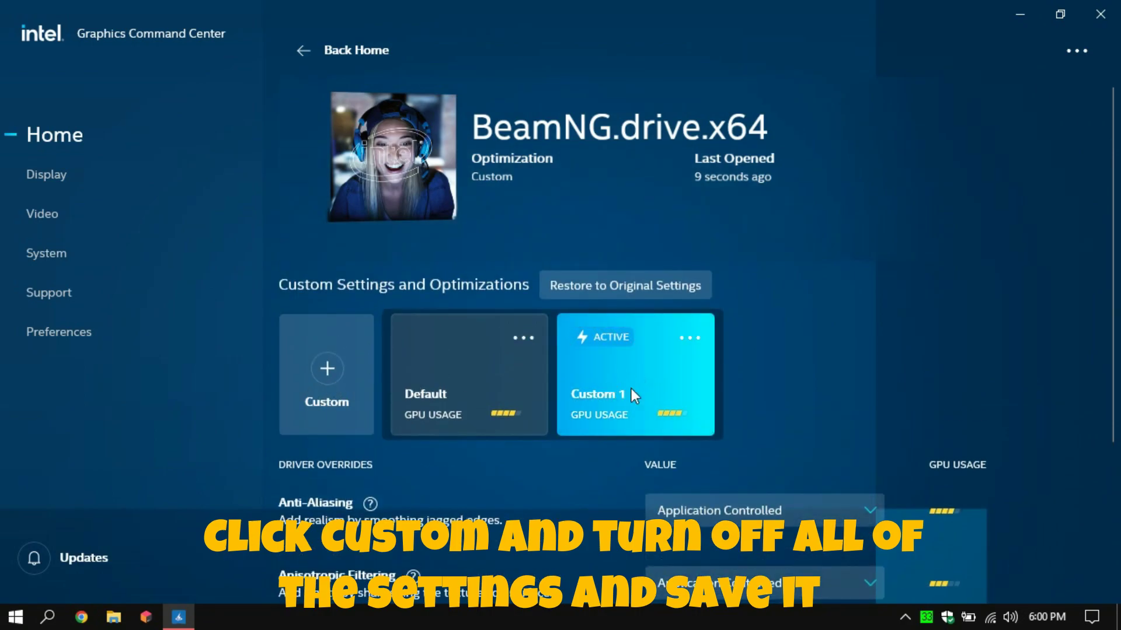
# Step: Set Anti-Aliasing, Anisotropic Filtering and Vertical Sync to Always Off, save, and return home
pyautogui.scroll(-2, 649, 362)
pyautogui.click(748, 350)
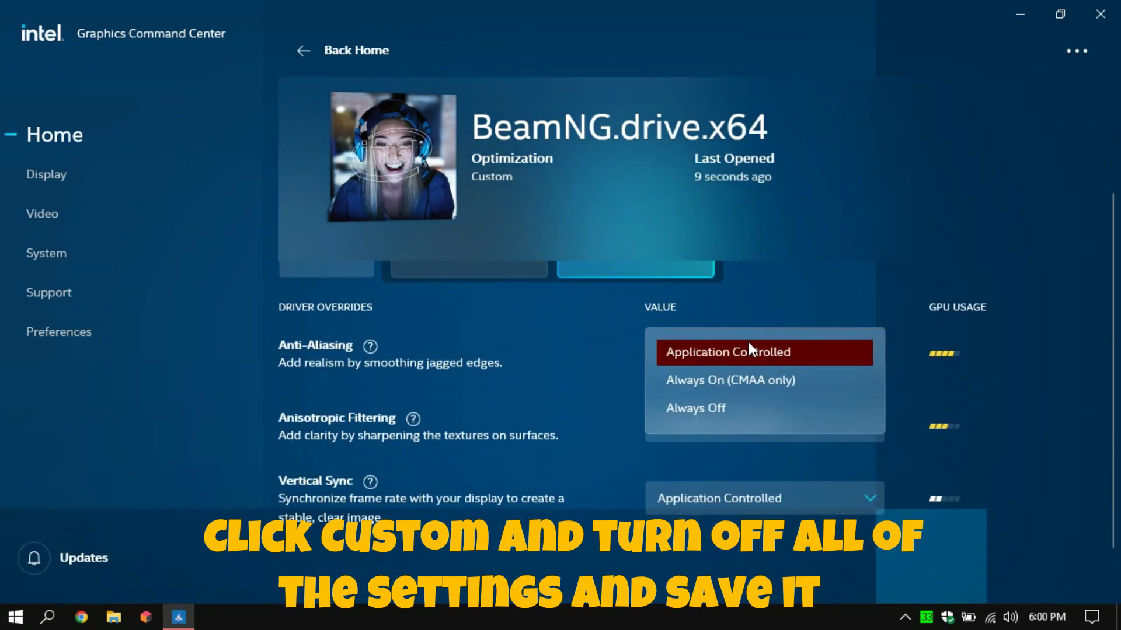
pyautogui.click(729, 409)
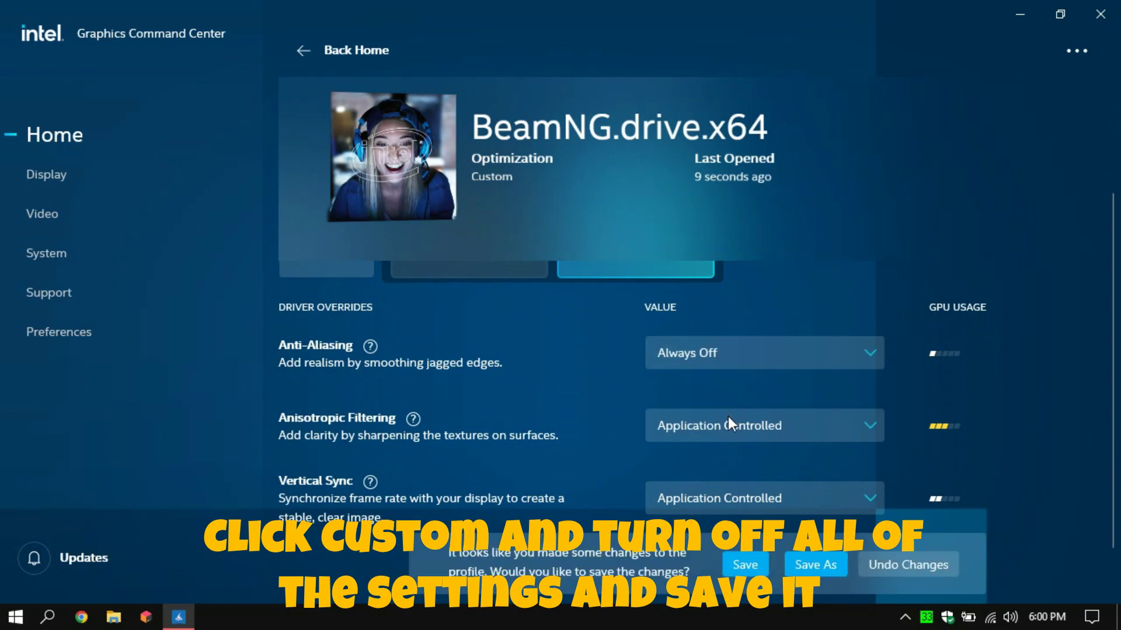
pyautogui.click(726, 425)
pyautogui.click(740, 482)
pyautogui.scroll(-1, 733, 460)
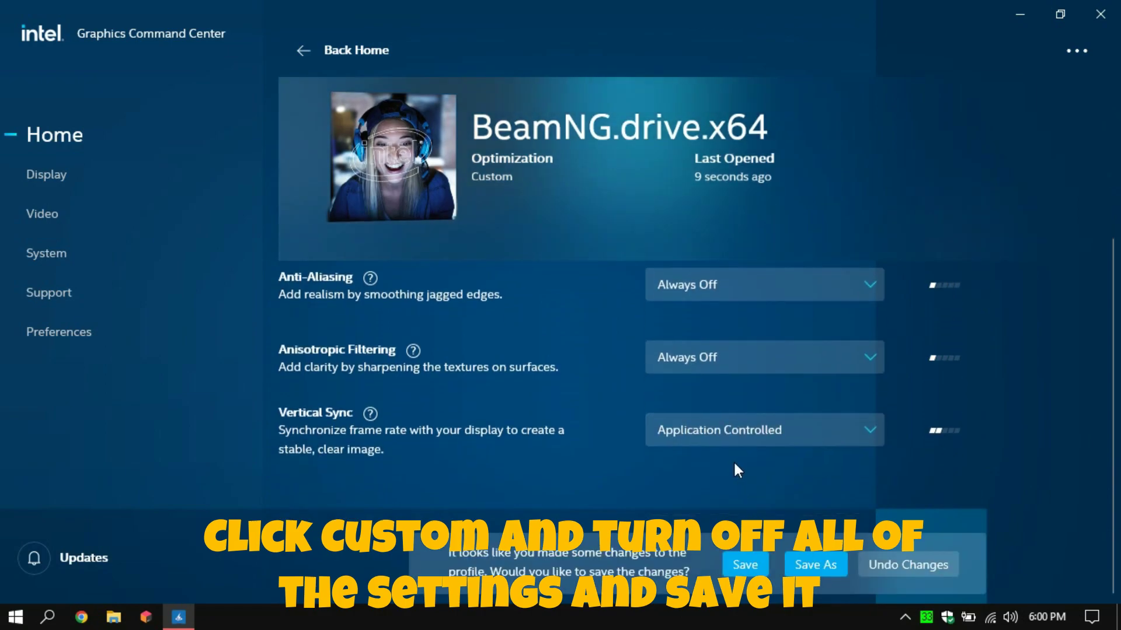
pyautogui.click(733, 432)
pyautogui.click(758, 483)
pyautogui.scroll(2, 875, 373)
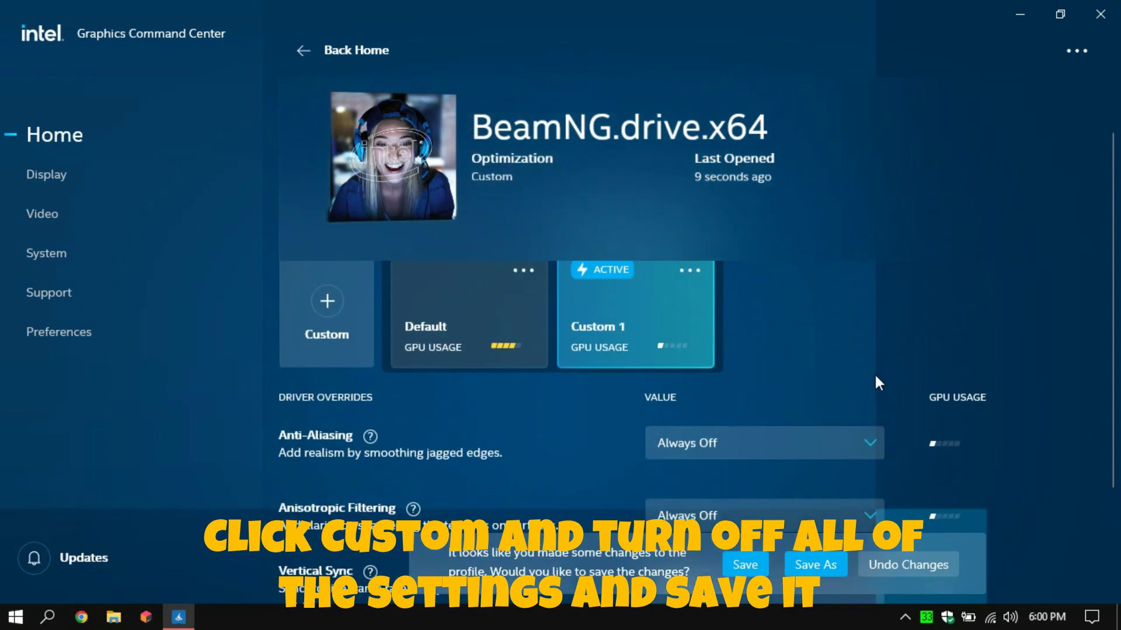
pyautogui.scroll(-2, 654, 370)
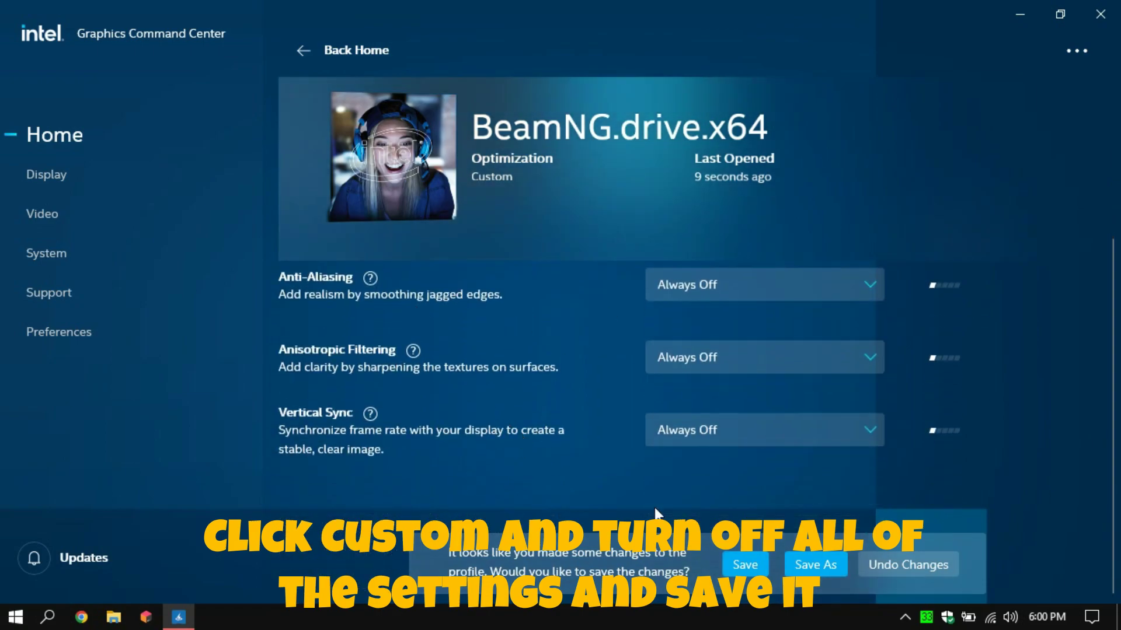
pyautogui.click(746, 565)
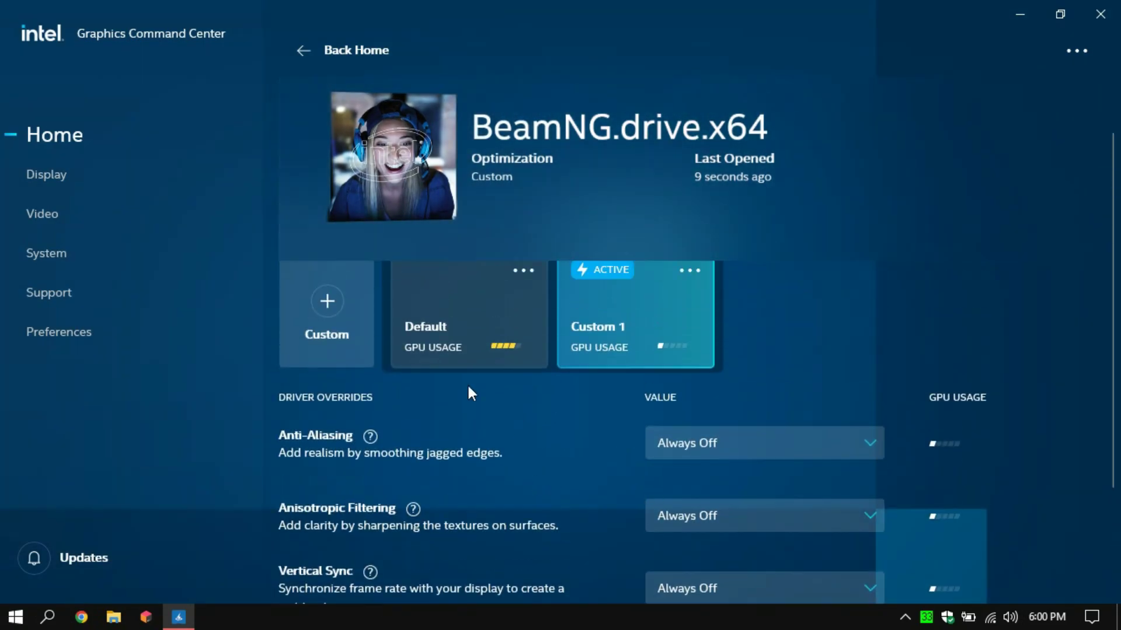
pyautogui.click(306, 49)
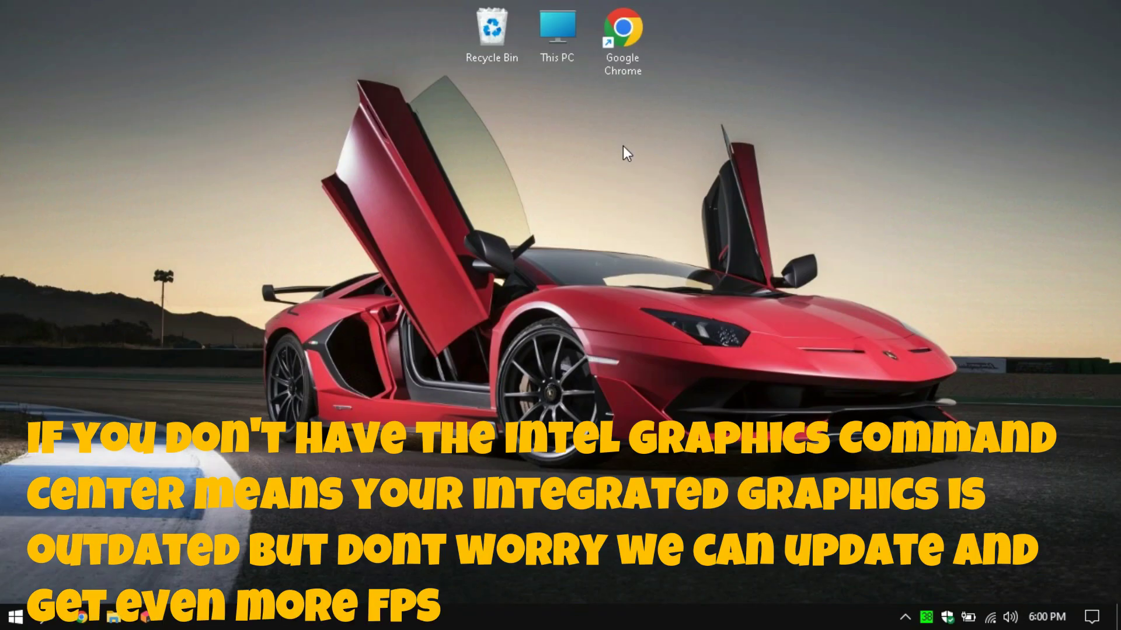
# Step: Open and dismiss the desktop context menu, leaving only the wallpaper and icons showing
pyautogui.rightClick(439, 147)
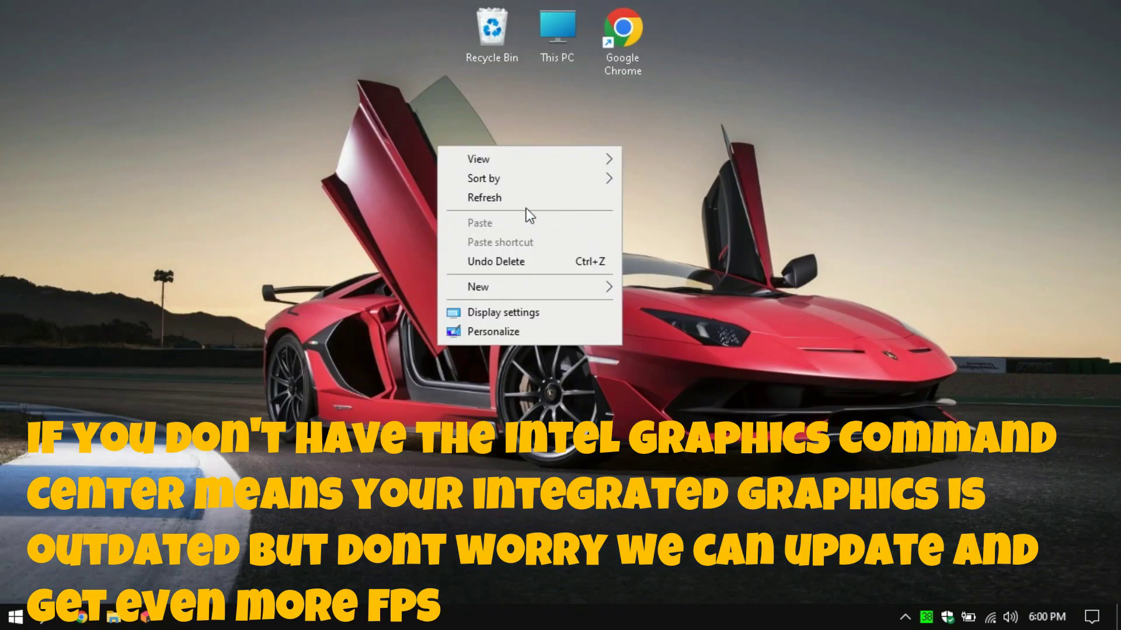
pyautogui.rightClick(330, 199)
pyautogui.click(502, 173)
pyautogui.rightClick(287, 121)
pyautogui.click(674, 103)
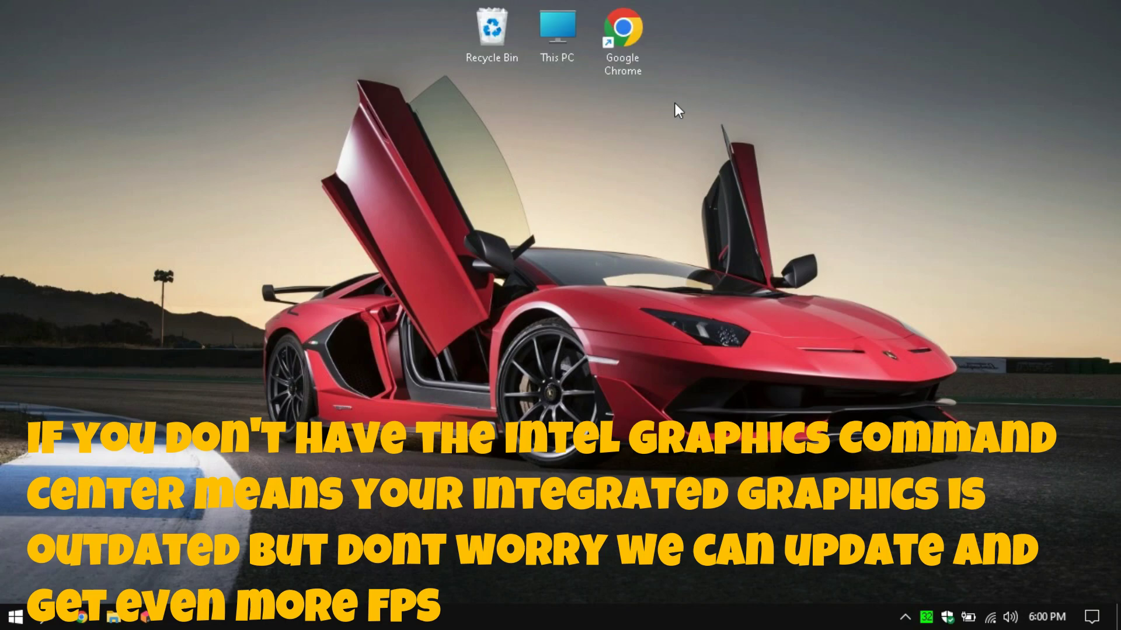
pyautogui.moveTo(966, 216); pyautogui.dragTo(505, 229)
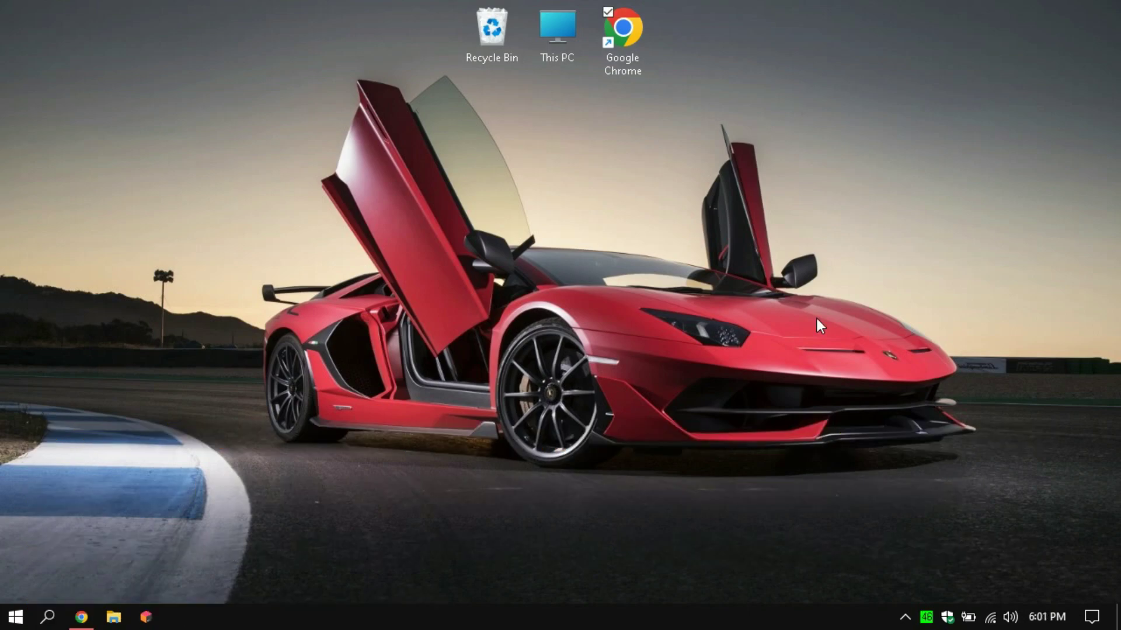
# Step: Search 'intel driver download' in Chrome and open Intel's Download Drivers and Software result
pyautogui.click(80, 617)
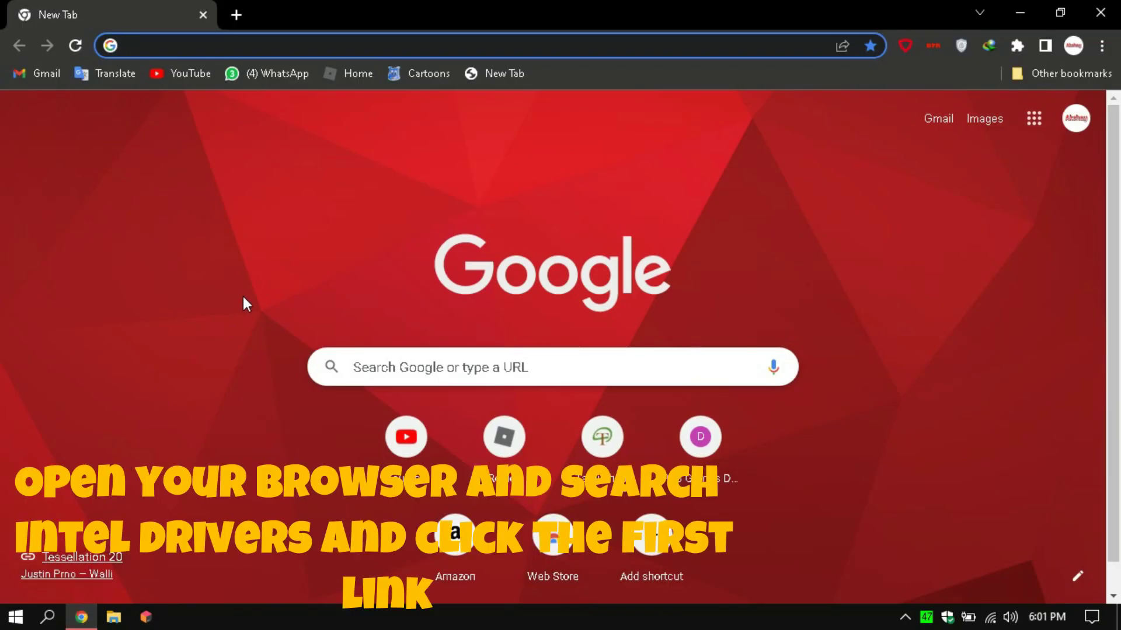
pyautogui.write('i')
pyautogui.press('BackSpace')
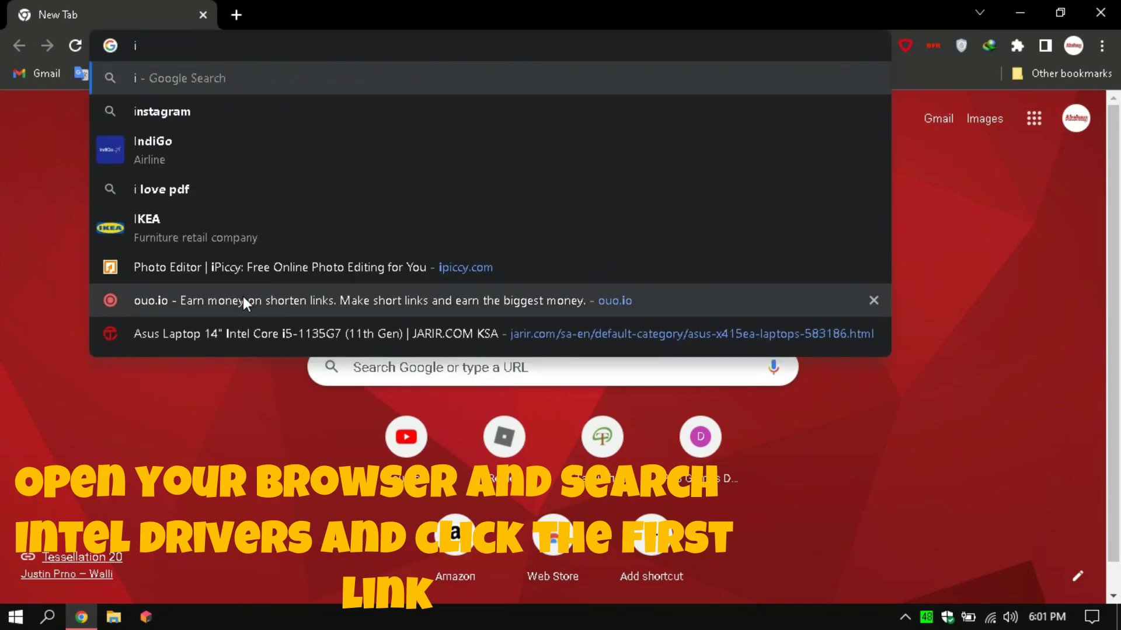
pyautogui.write('ntel ')
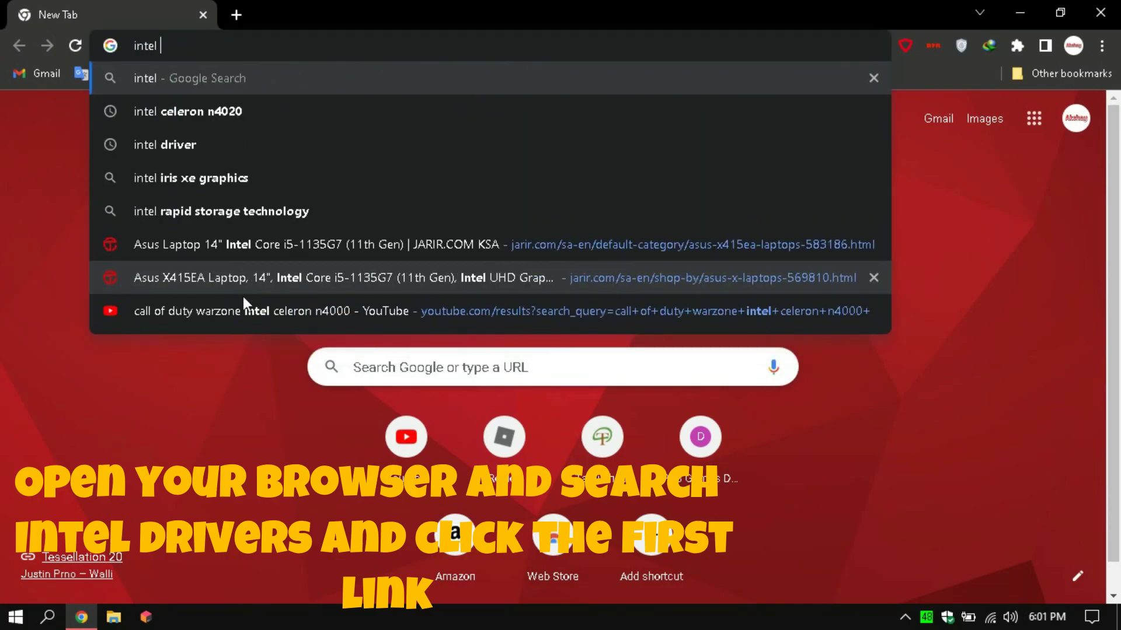
pyautogui.write('d')
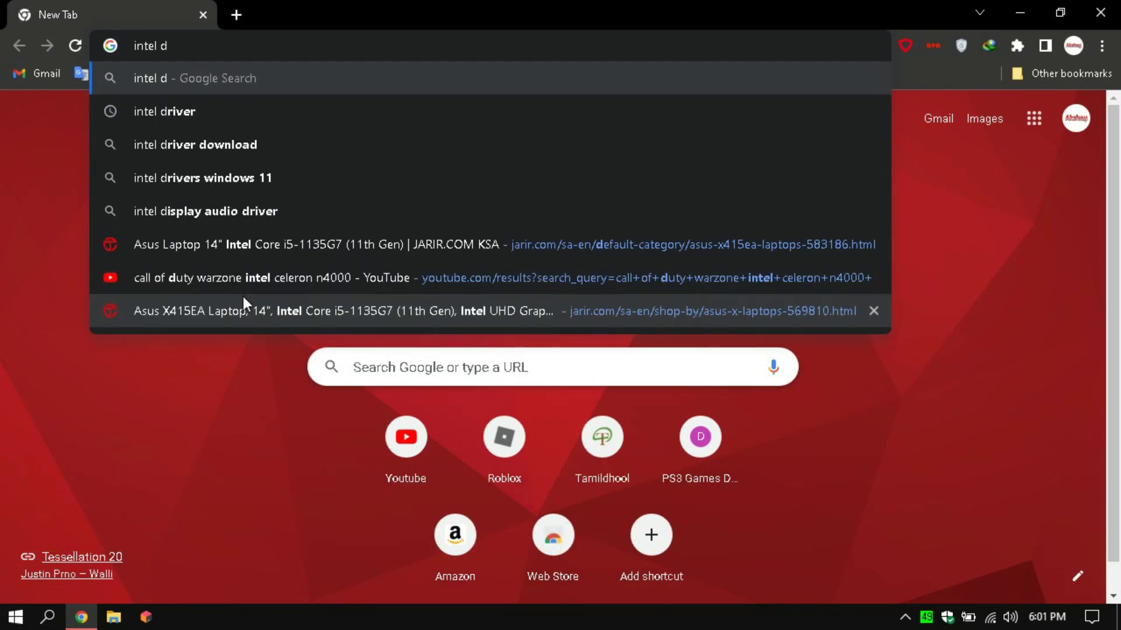
pyautogui.press('Down')
pyautogui.press('Down')
pyautogui.press('Return')
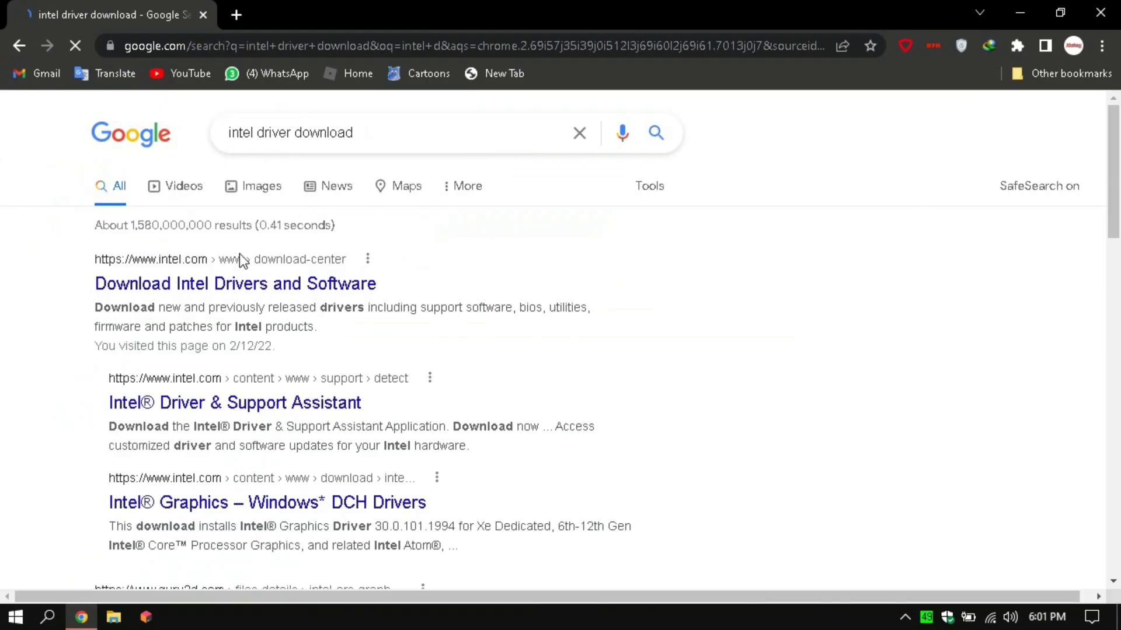
pyautogui.click(210, 286)
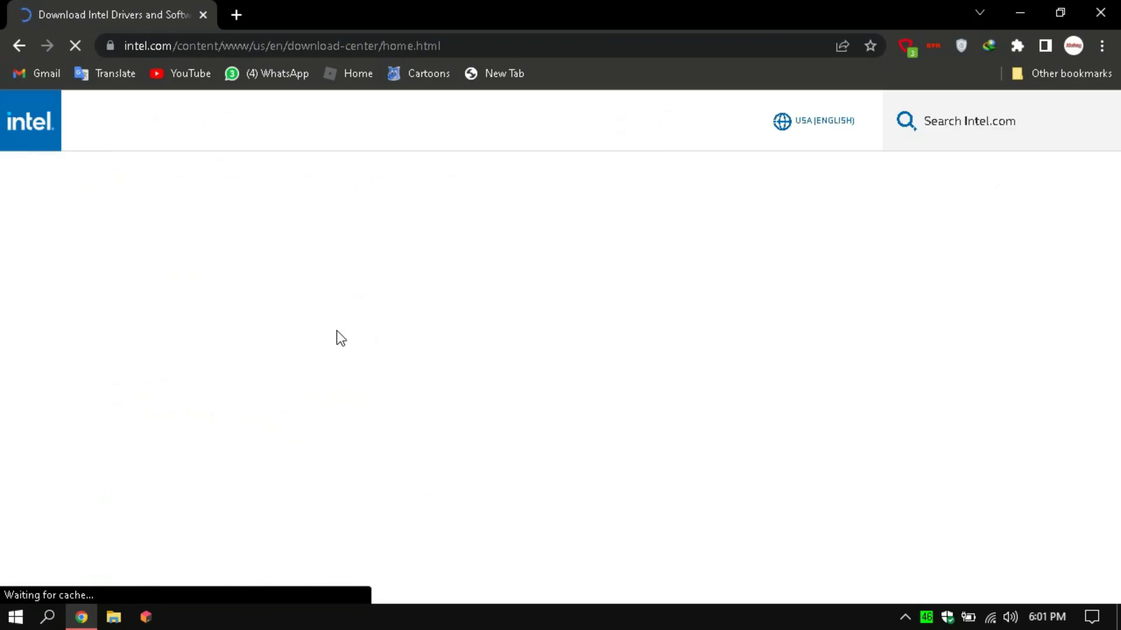
# Step: Browse Intel's Download Center and use the Filter by Product box to list Graphics drivers
pyautogui.scroll(-7, 325, 332)
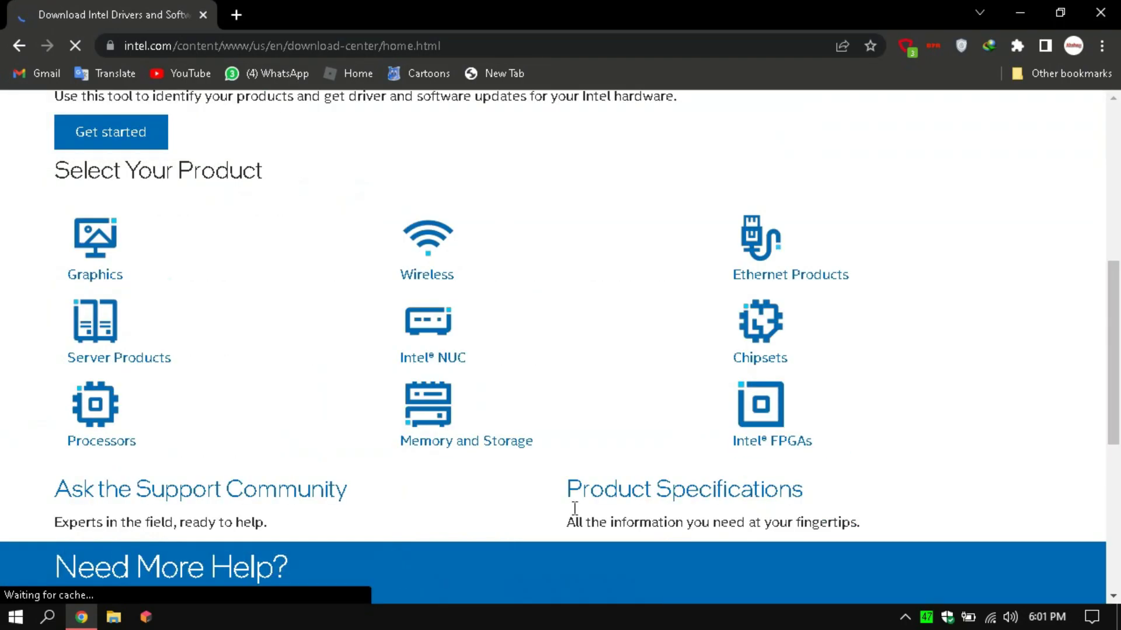
pyautogui.scroll(6, 330, 458)
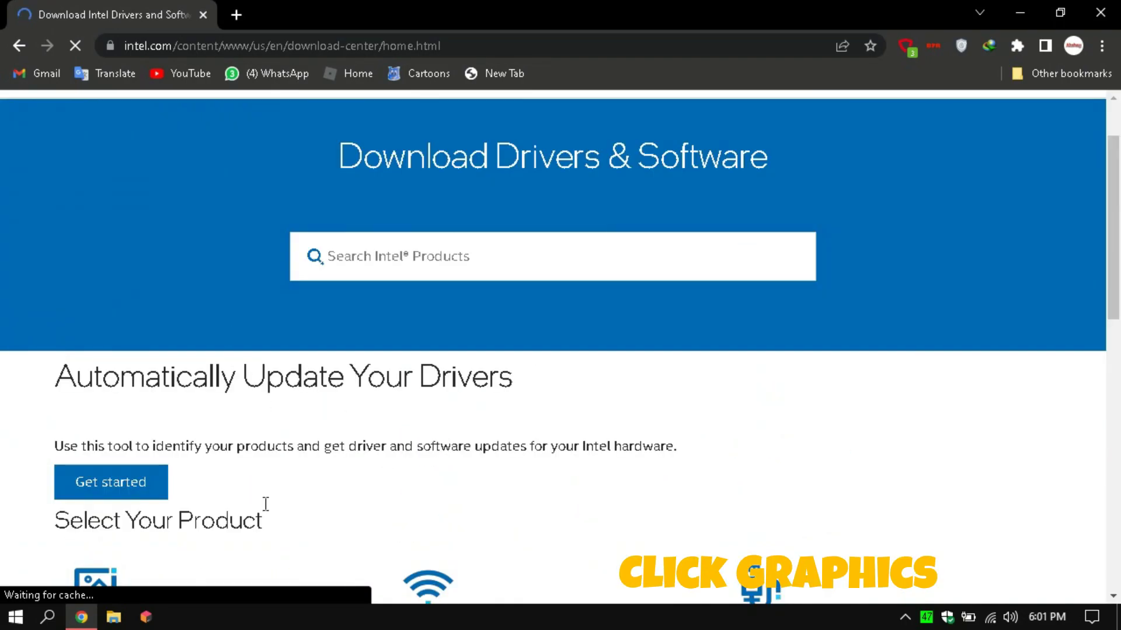
pyautogui.scroll(-4, 265, 504)
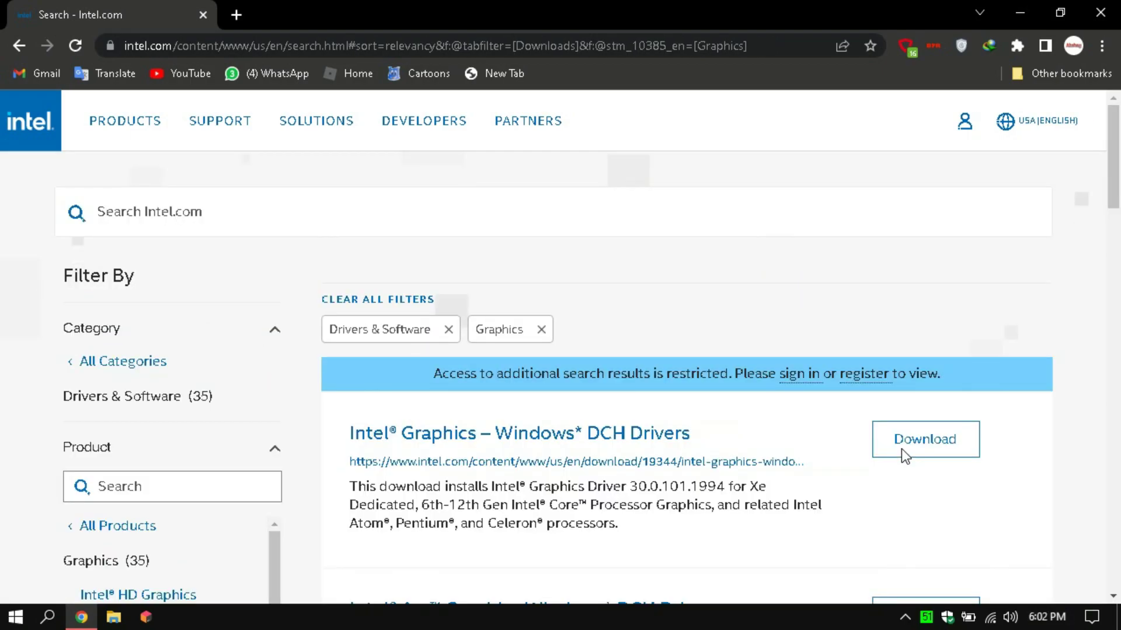
pyautogui.scroll(-4, 721, 453)
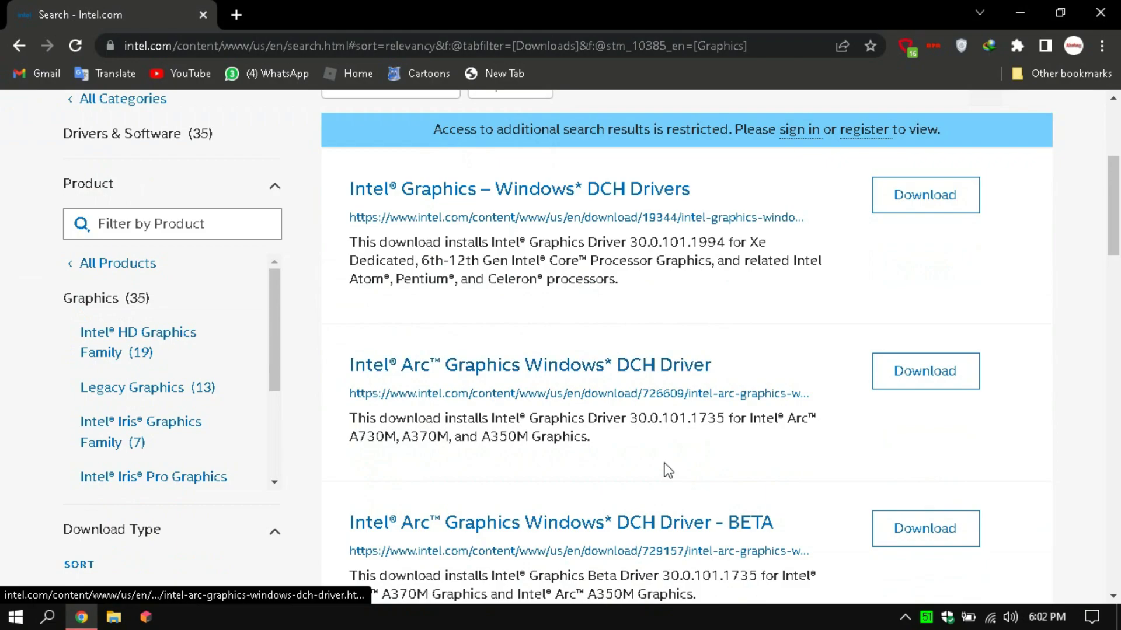
pyautogui.scroll(2, 321, 310)
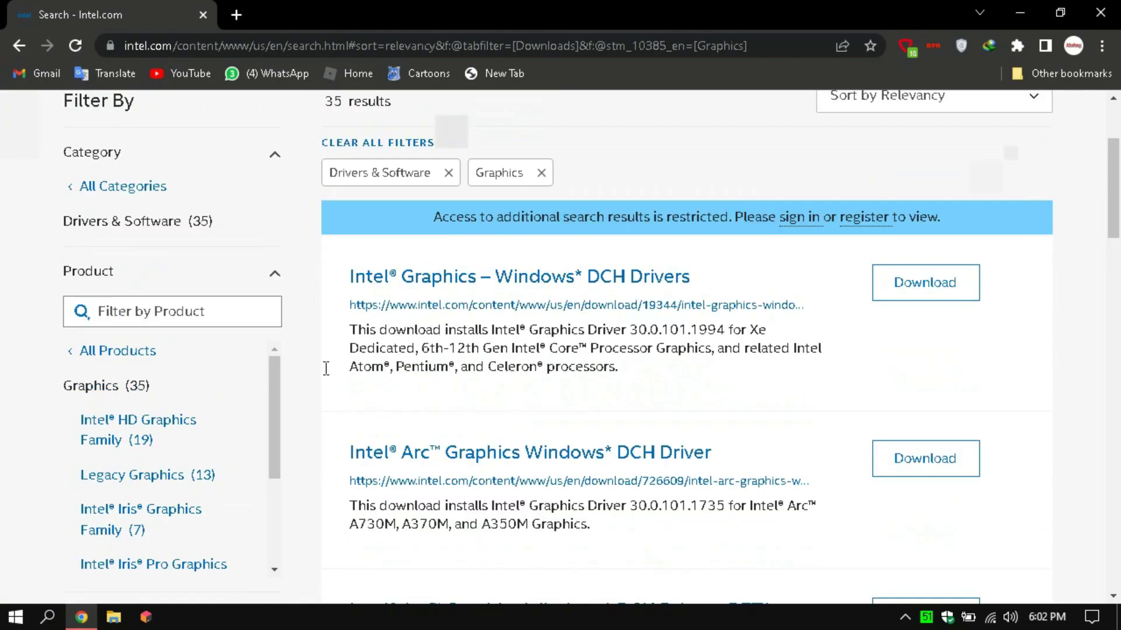
pyautogui.click(152, 315)
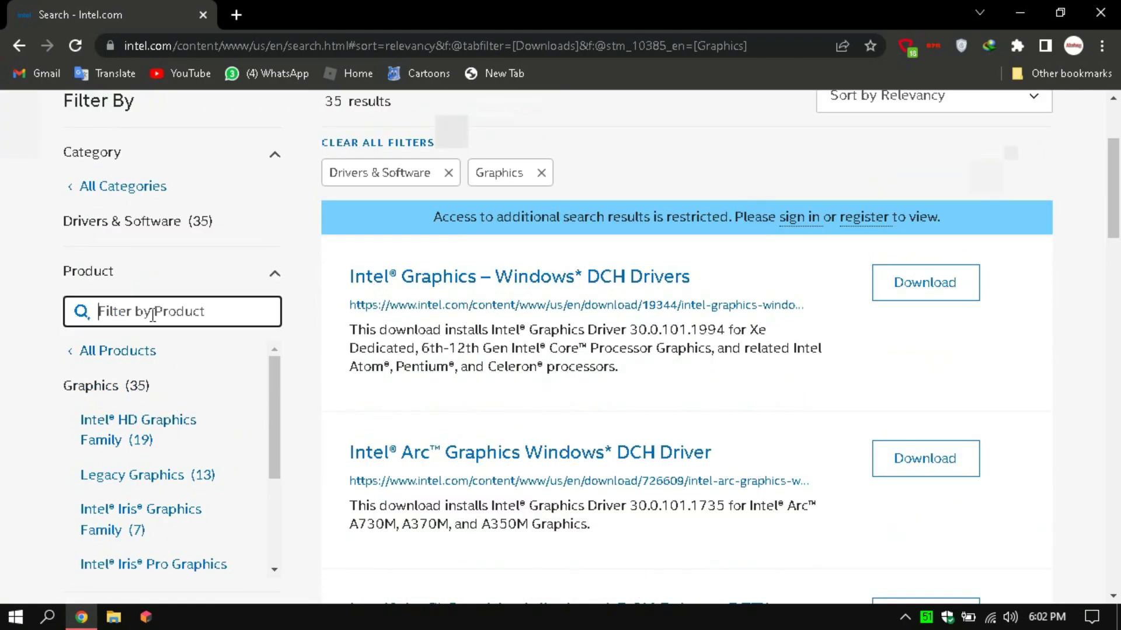
pyautogui.click(15, 616)
# Step: Launch dxdiag from the Run dialog and accept the driver digital-signature check
pyautogui.press('Escape')
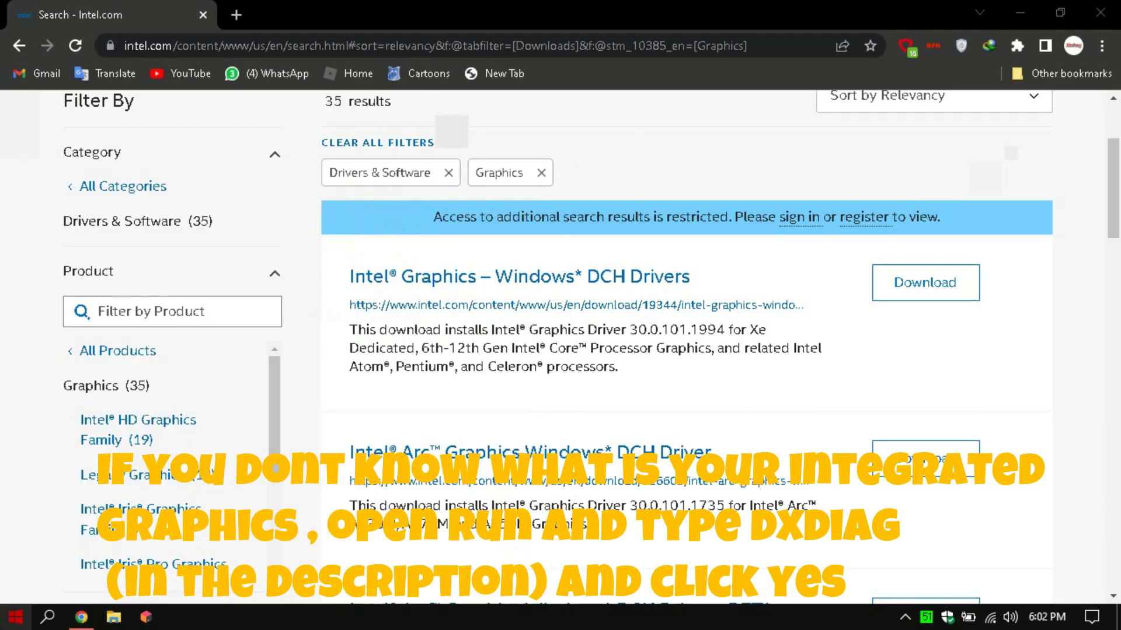
pyautogui.press('super+r')
pyautogui.write('d')
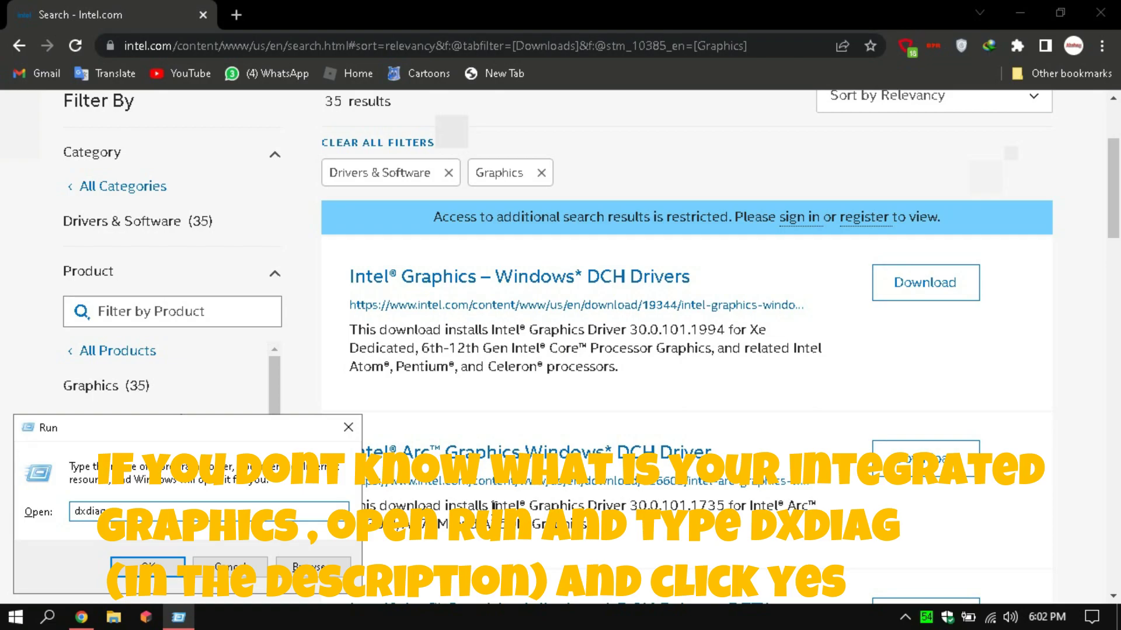
pyautogui.press('Return')
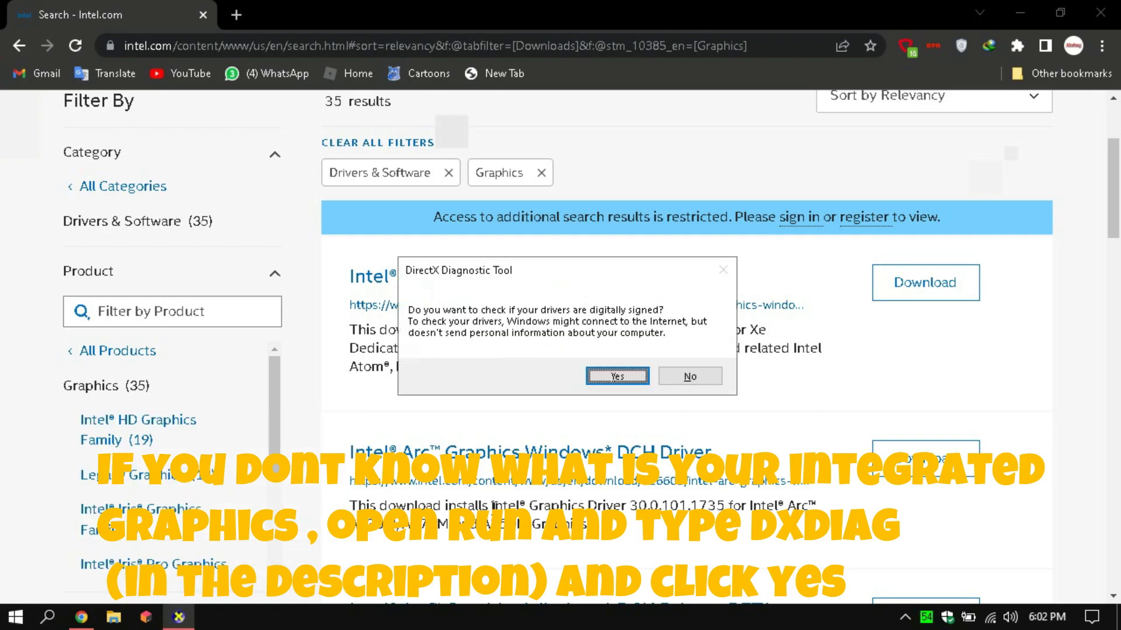
pyautogui.click(605, 379)
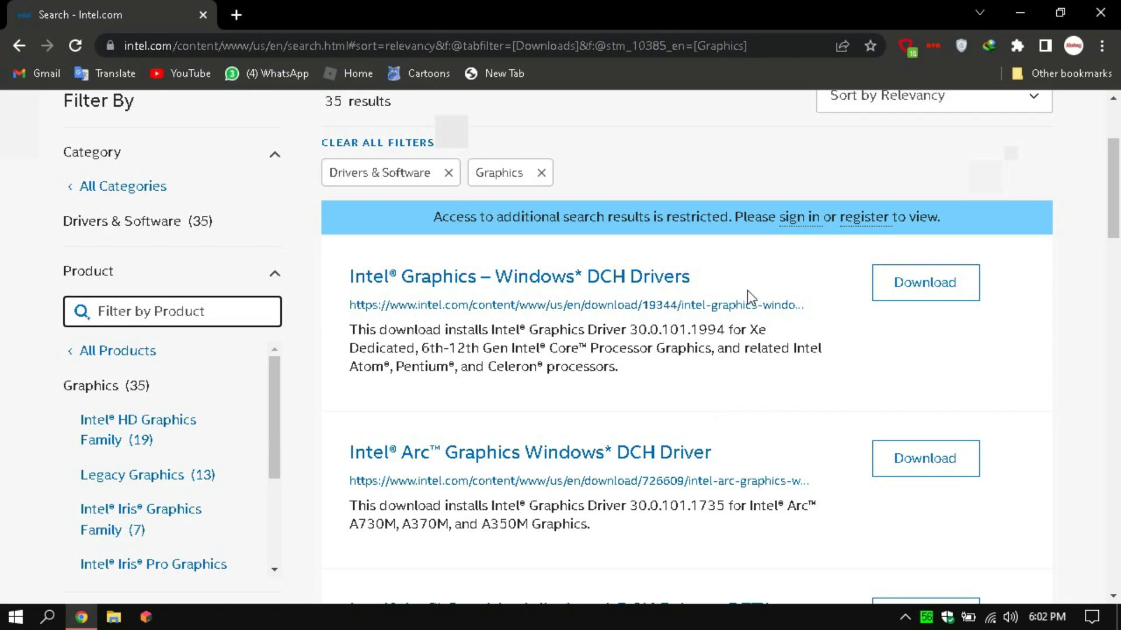
pyautogui.scroll(-1, 758, 384)
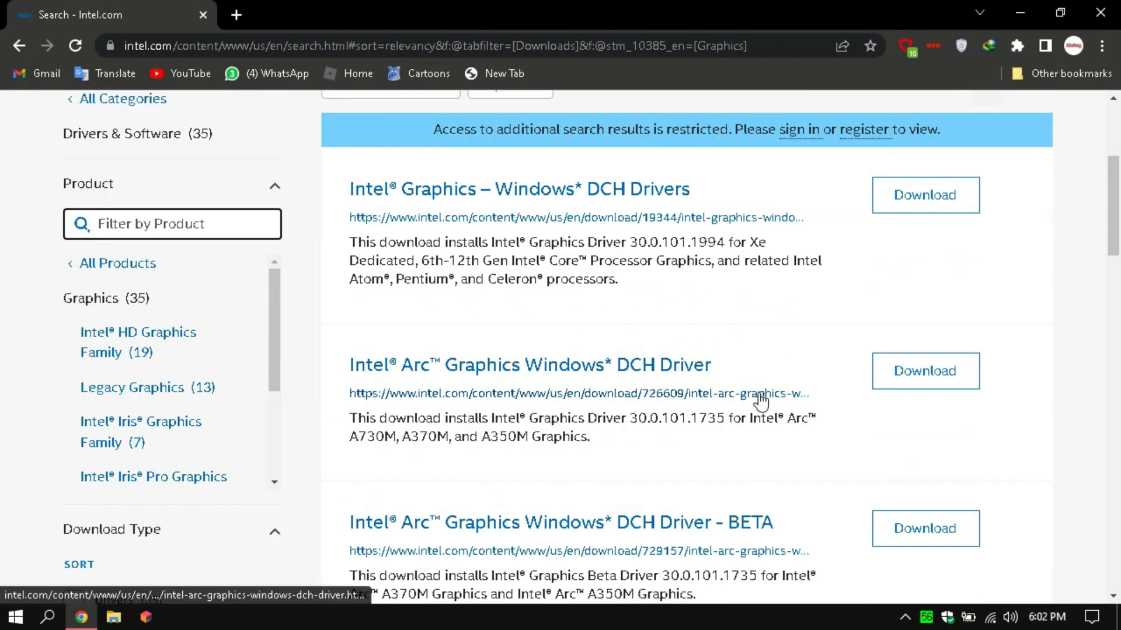
pyautogui.scroll(1, 758, 401)
# Step: Show the Display tab, identifying the GPU as Intel(R) UHD Graphics 600
pyautogui.click(615, 407)
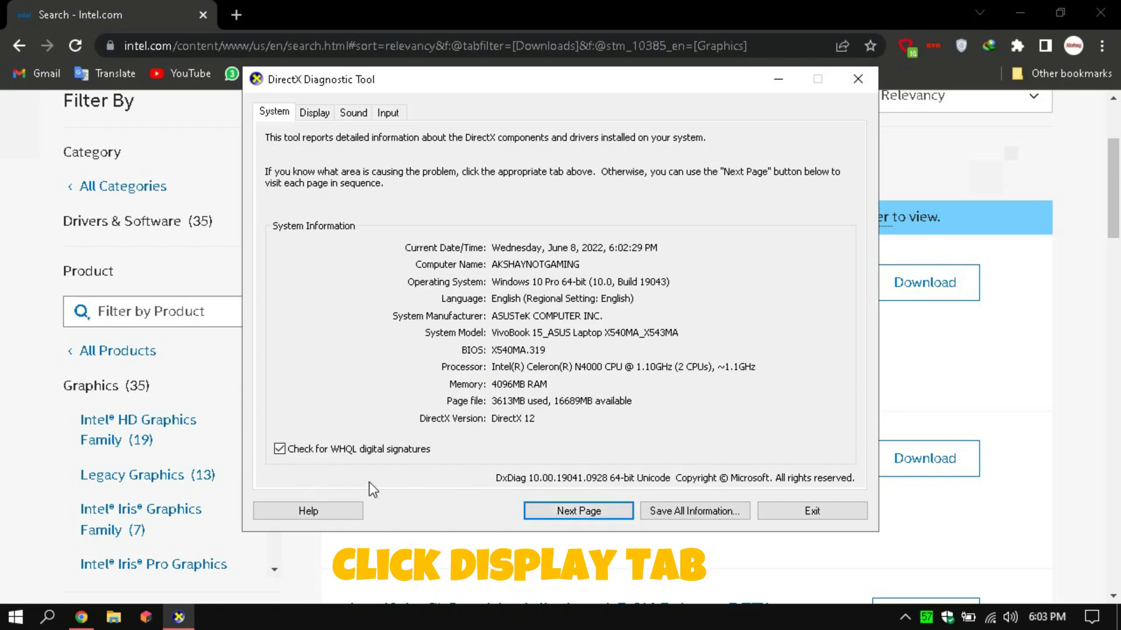
pyautogui.click(314, 113)
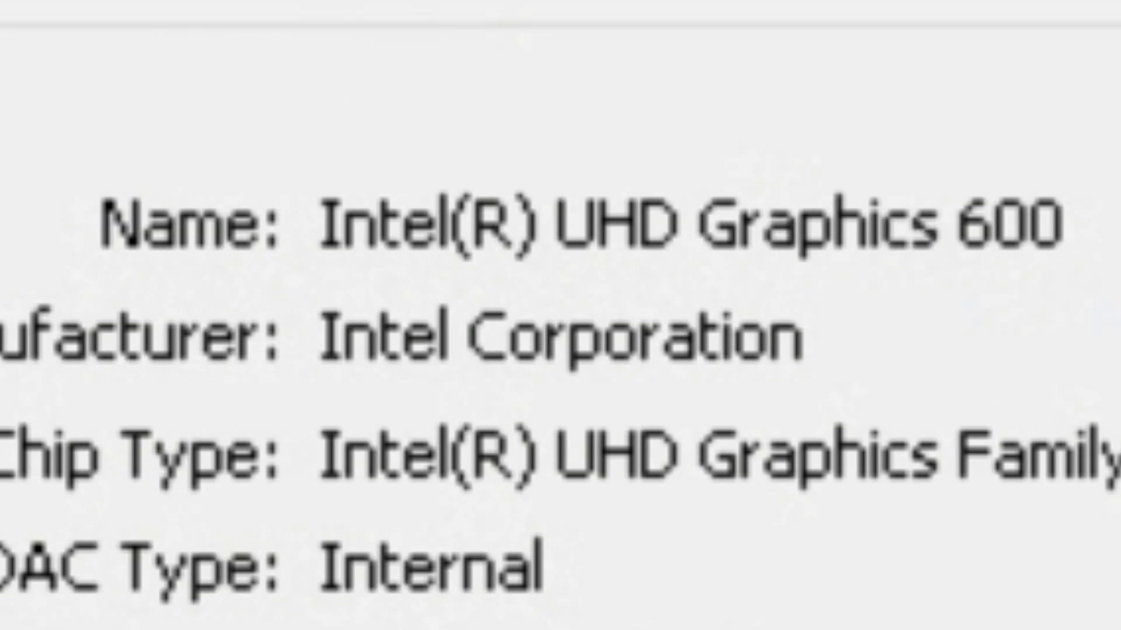